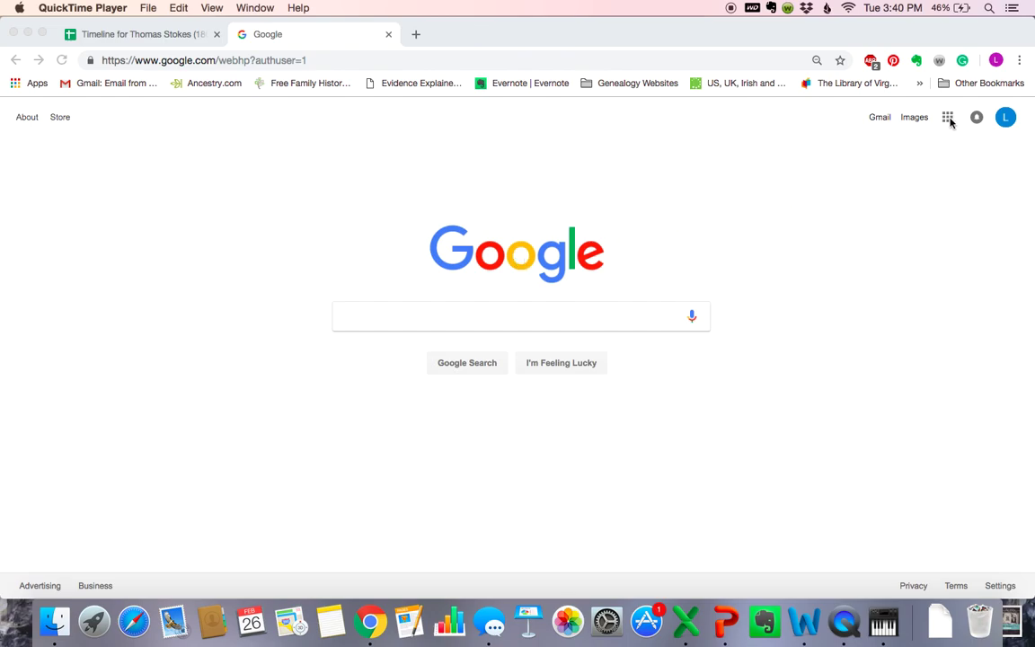
# Check which Google account is currently signed in.
pyautogui.click(1004, 119)
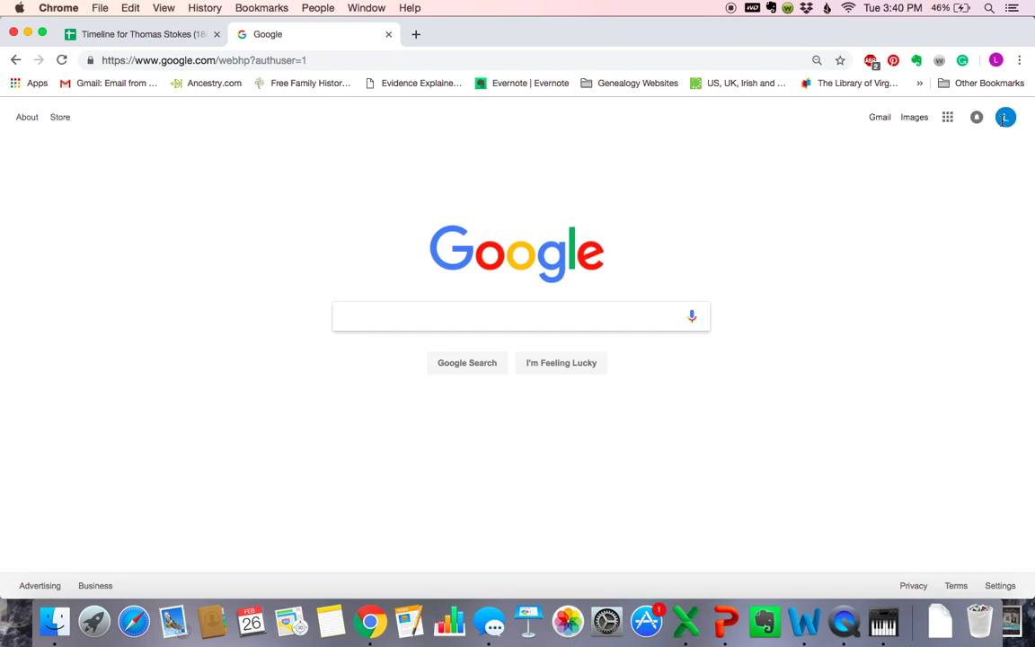
pyautogui.click(1006, 117)
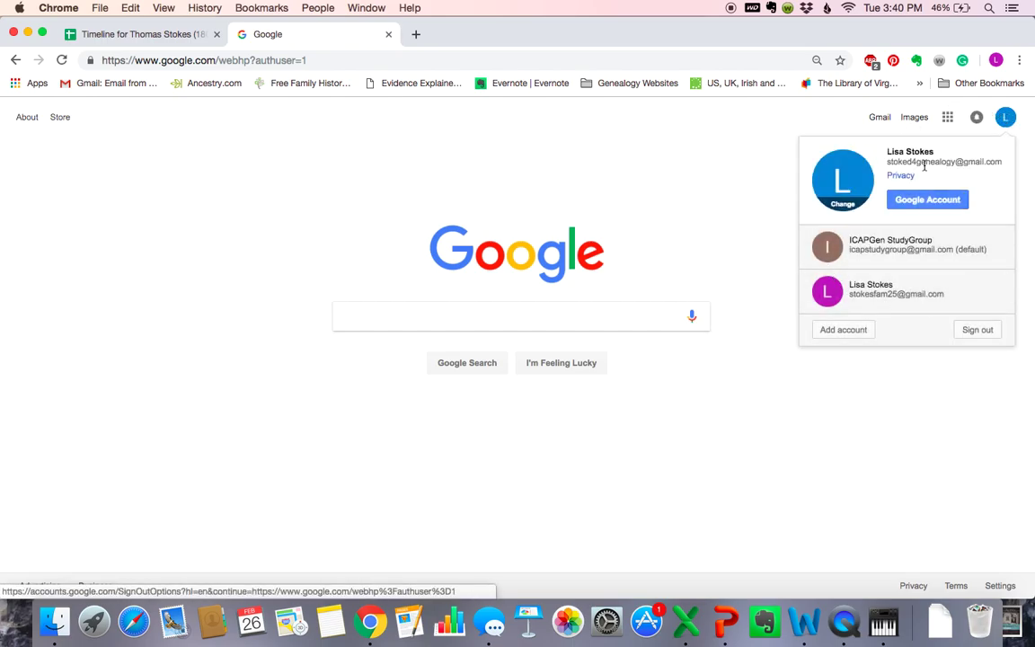
pyautogui.click(1007, 119)
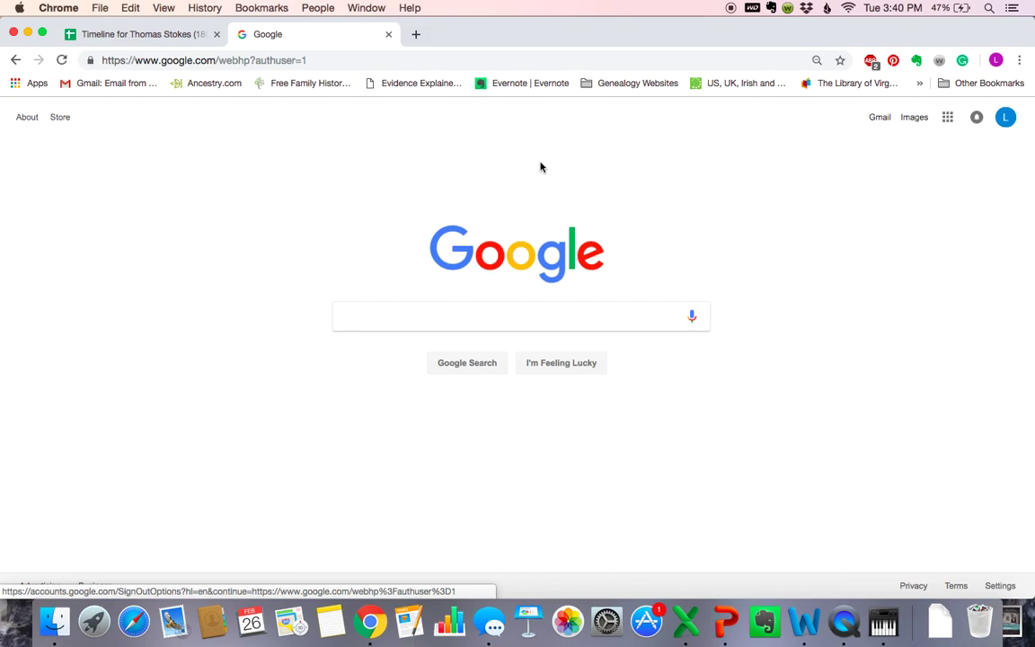
# Open Google Drive and create a blank Google Sheets spreadsheet.
pyautogui.click(948, 119)
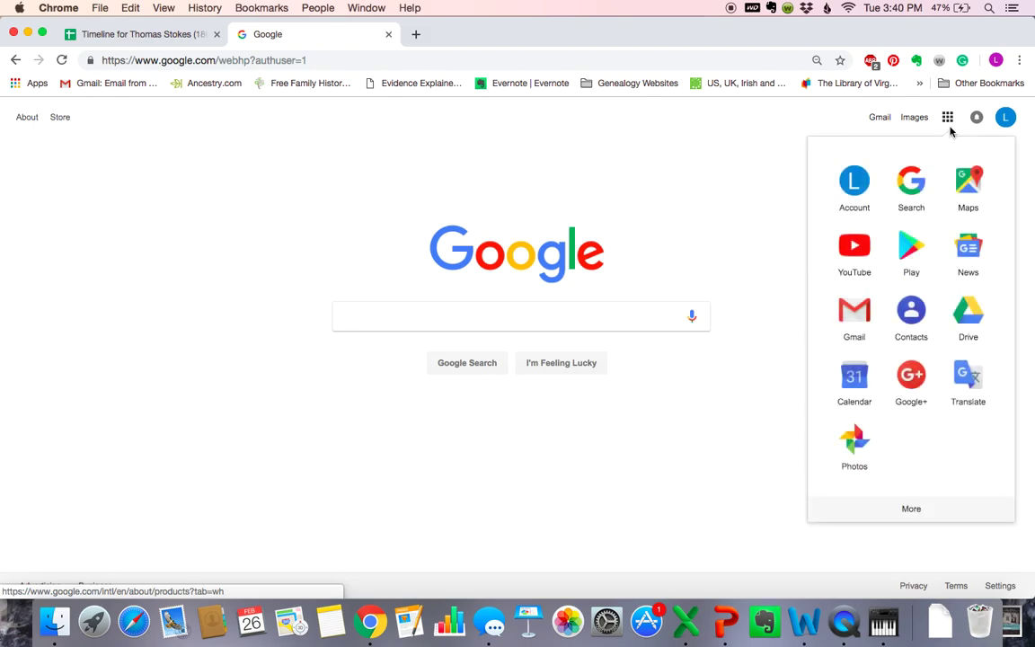
pyautogui.click(974, 317)
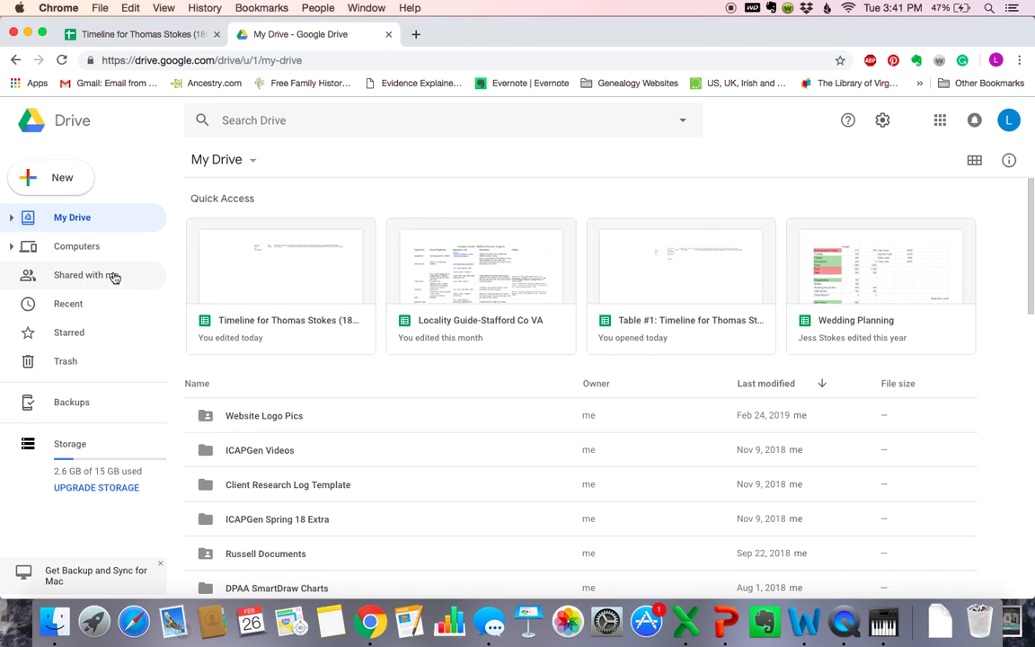
pyautogui.click(63, 184)
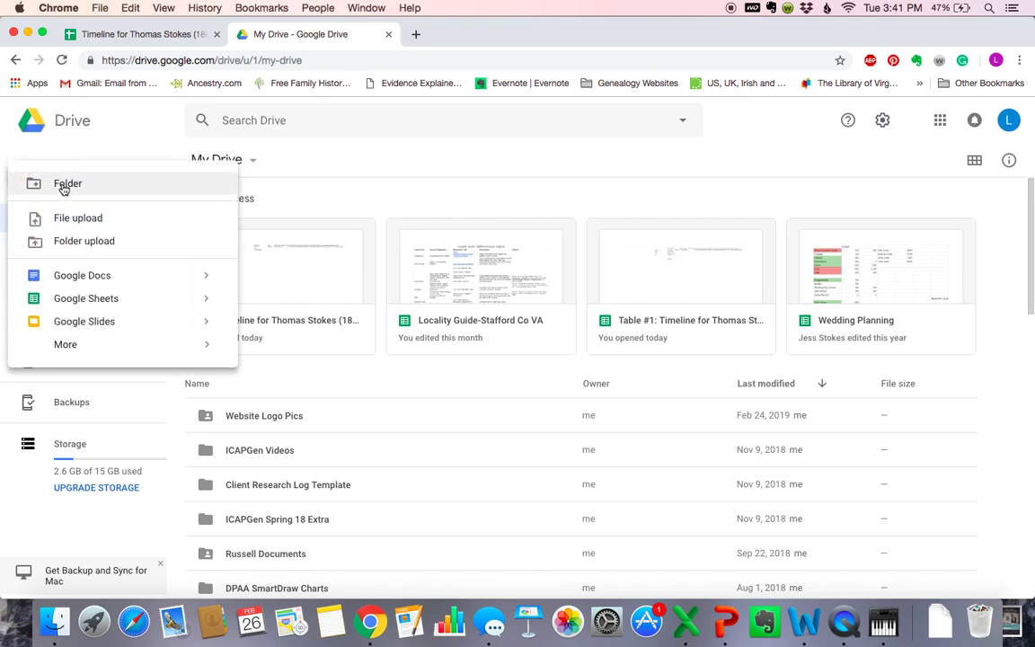
pyautogui.click(79, 297)
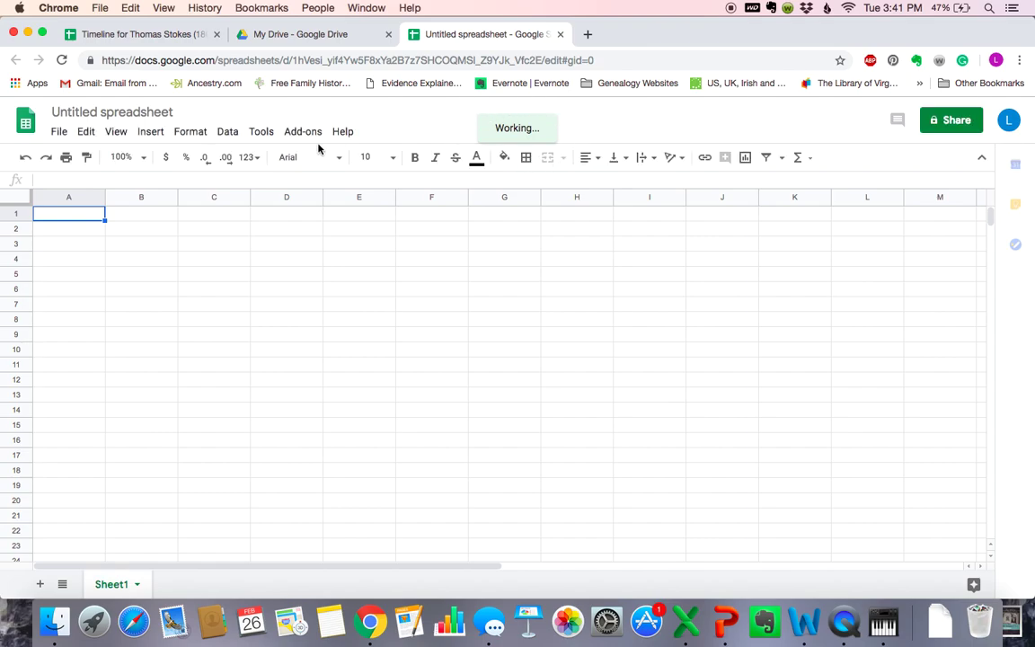
# Name the new spreadsheet "Timeline for" followed by the ancestor's full name.
pyautogui.click(151, 112)
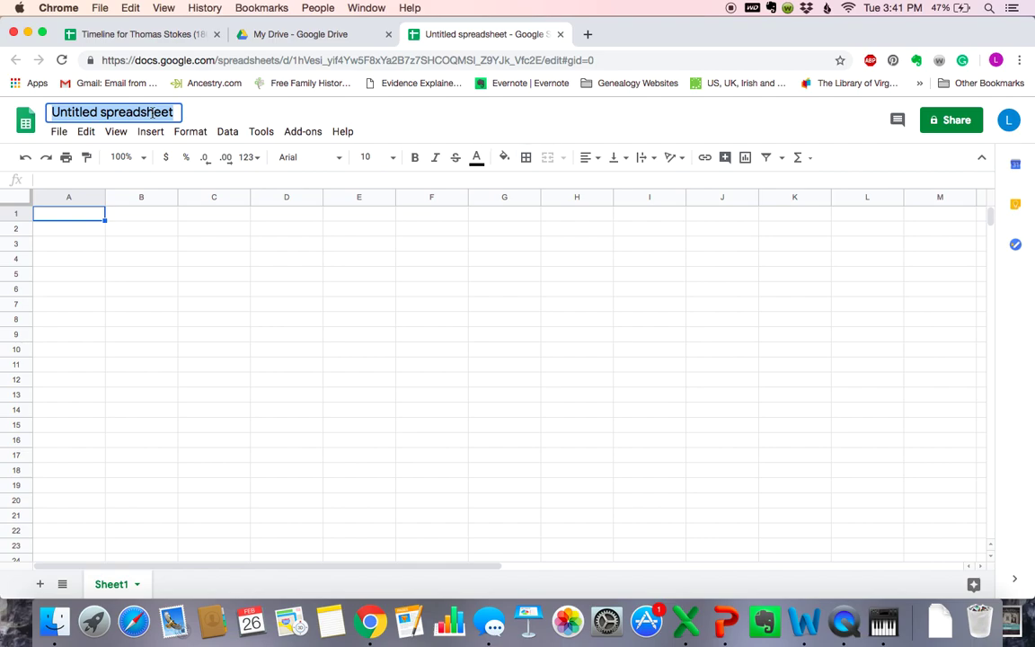
pyautogui.write('Time')
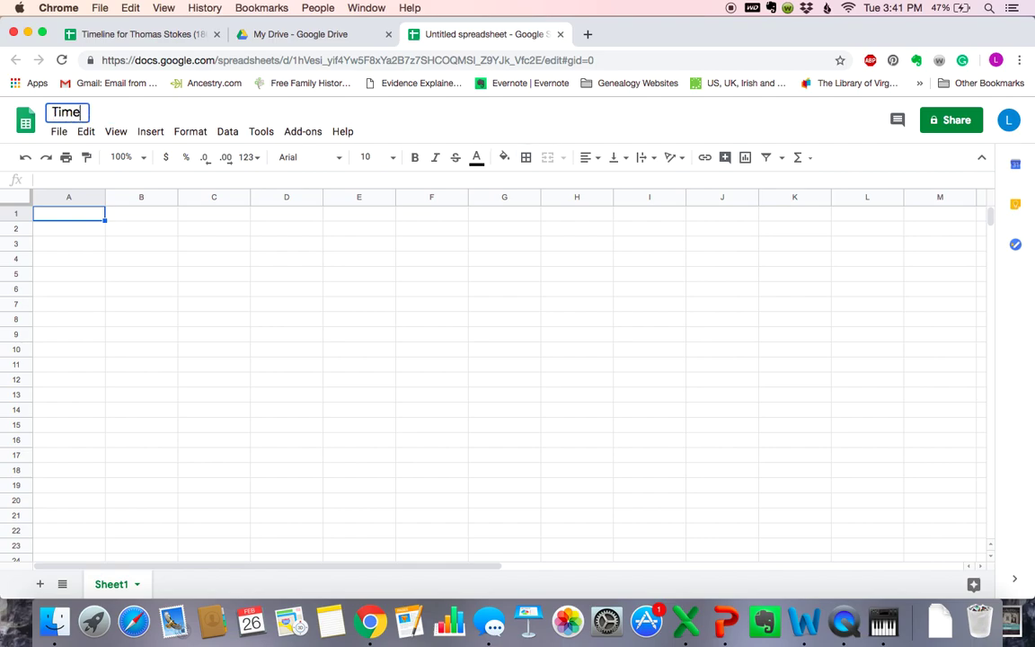
pyautogui.write('line for T')
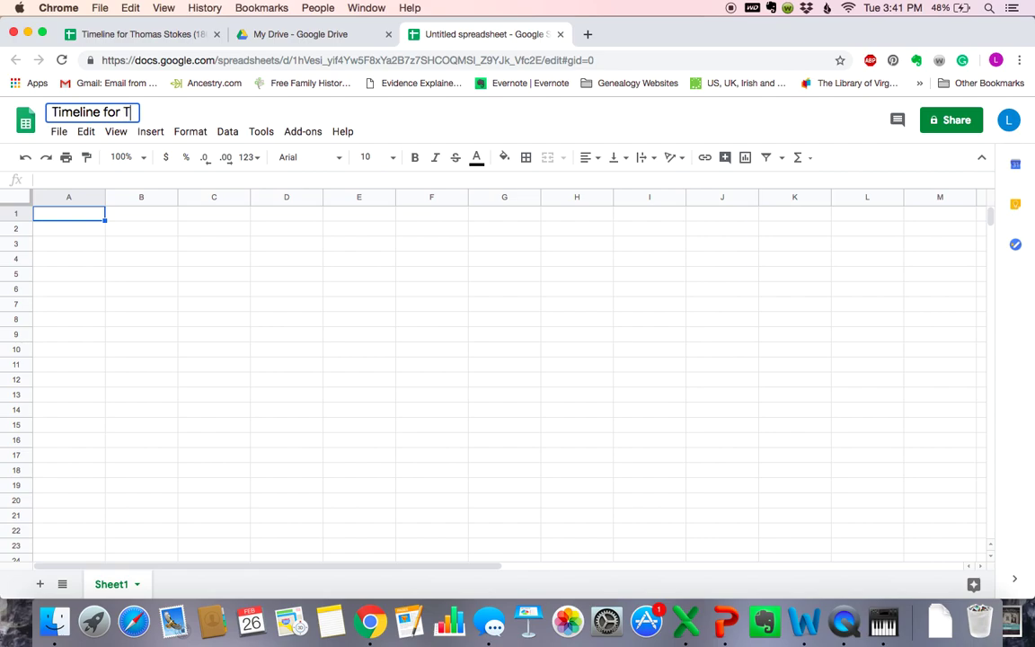
pyautogui.write('homas Stokes')
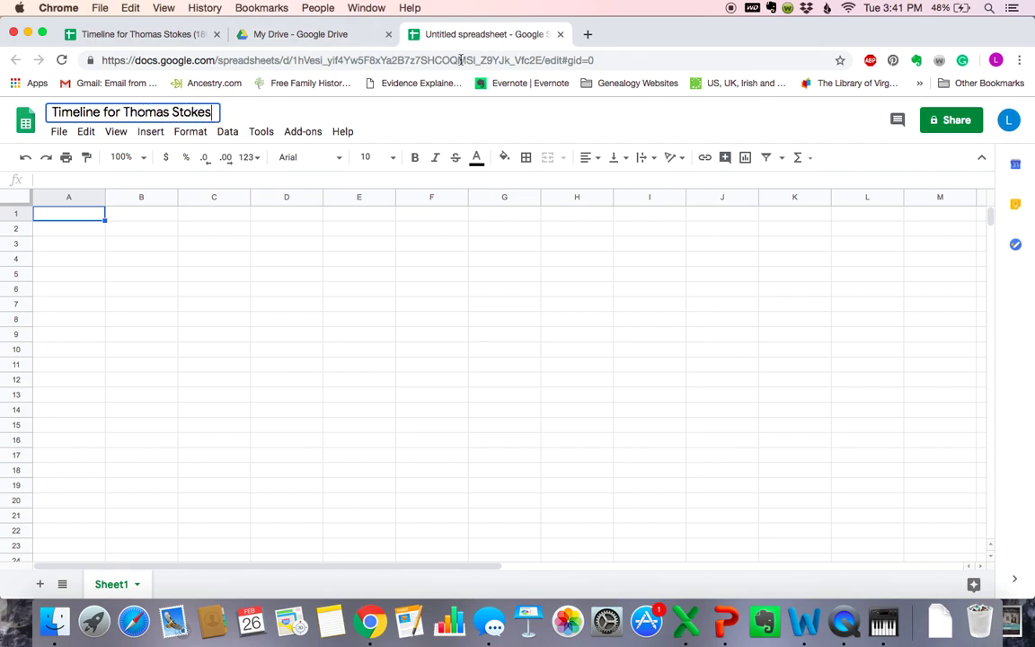
pyautogui.click(78, 228)
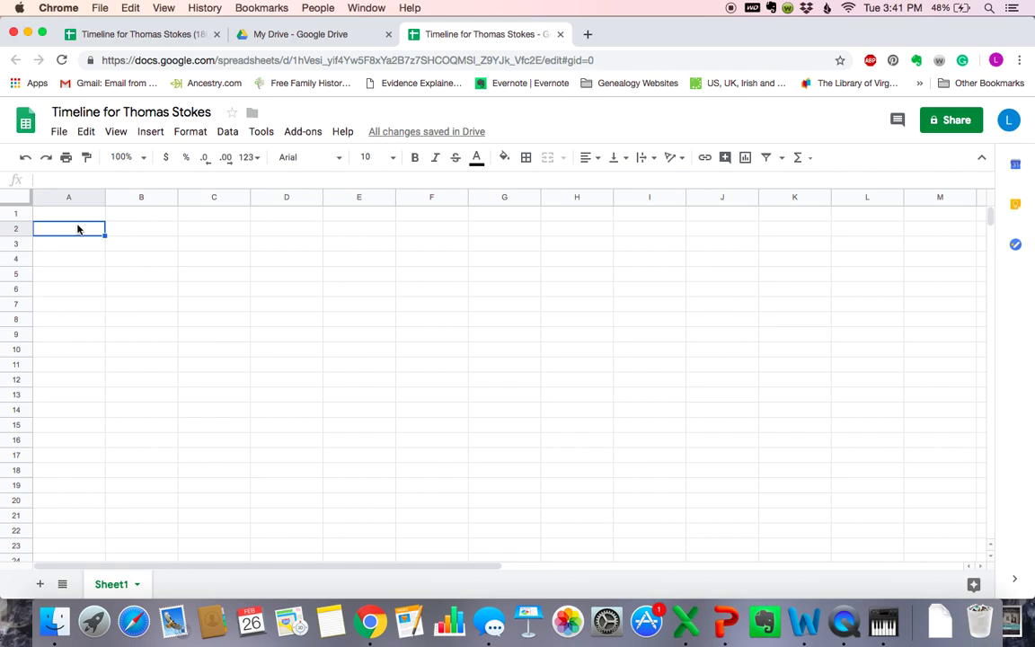
# Switch to the already open timeline spreadsheet dated 1809-1847 and merge cells A1 to E1 into one.
pyautogui.click(174, 36)
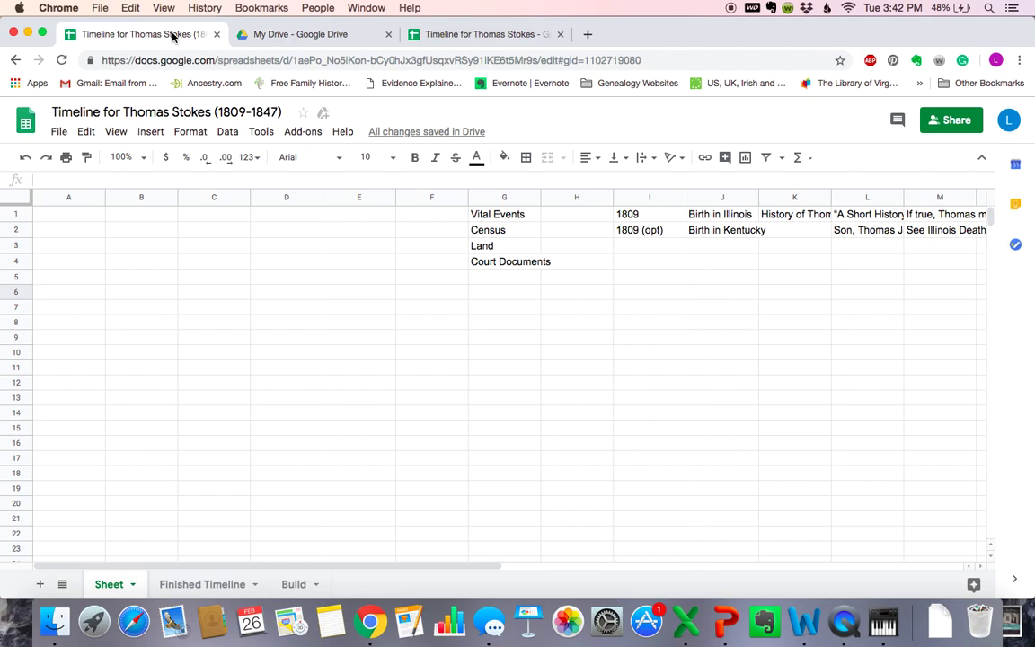
pyautogui.click(79, 213)
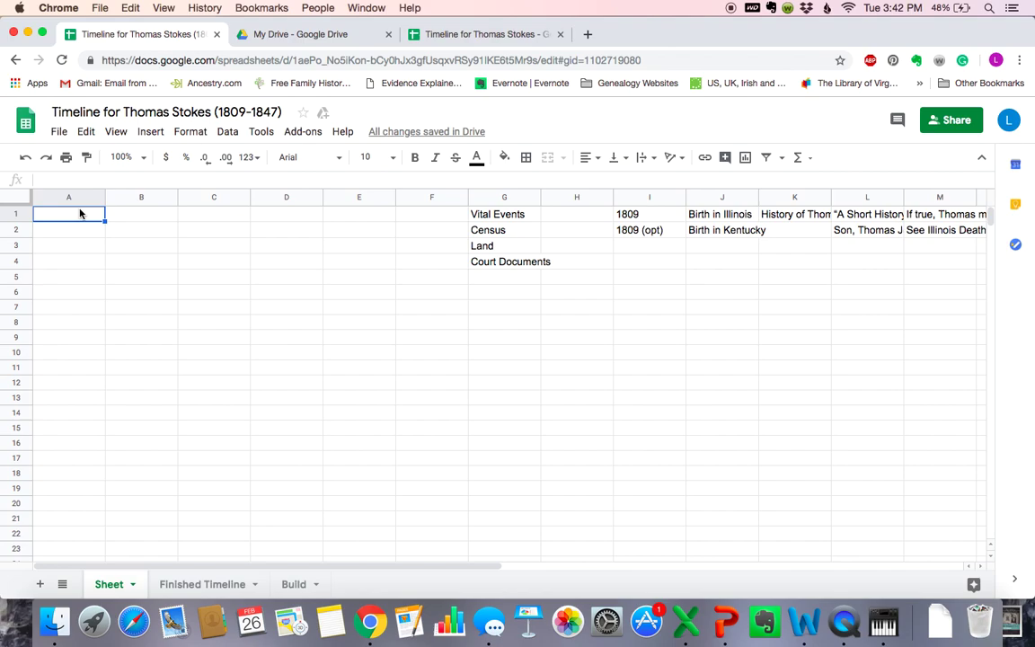
pyautogui.moveTo(79, 213); pyautogui.dragTo(337, 217)
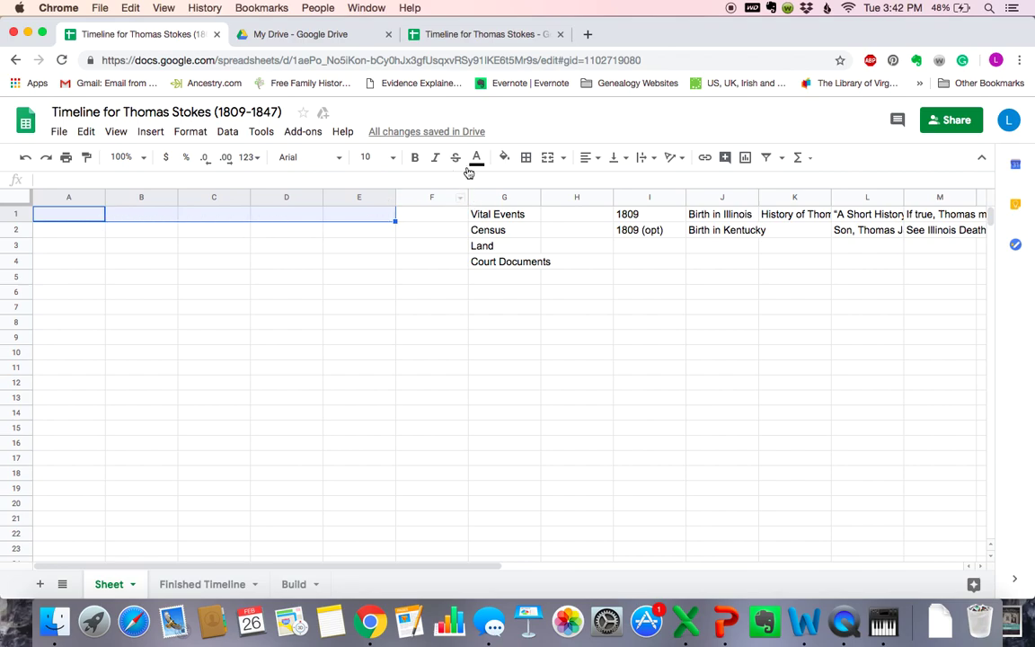
pyautogui.click(566, 158)
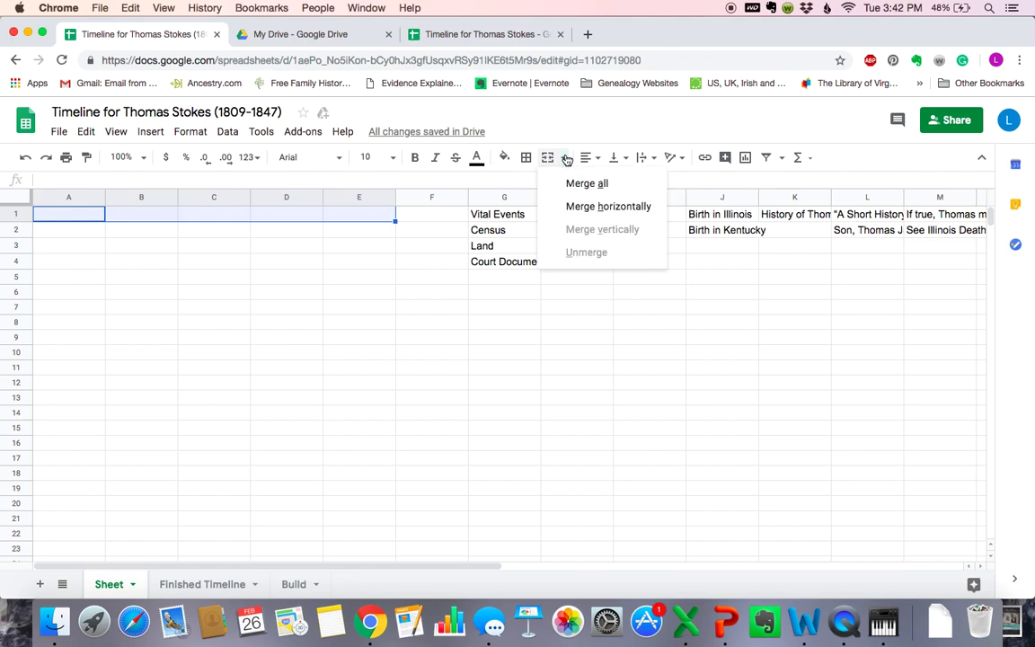
pyautogui.click(580, 184)
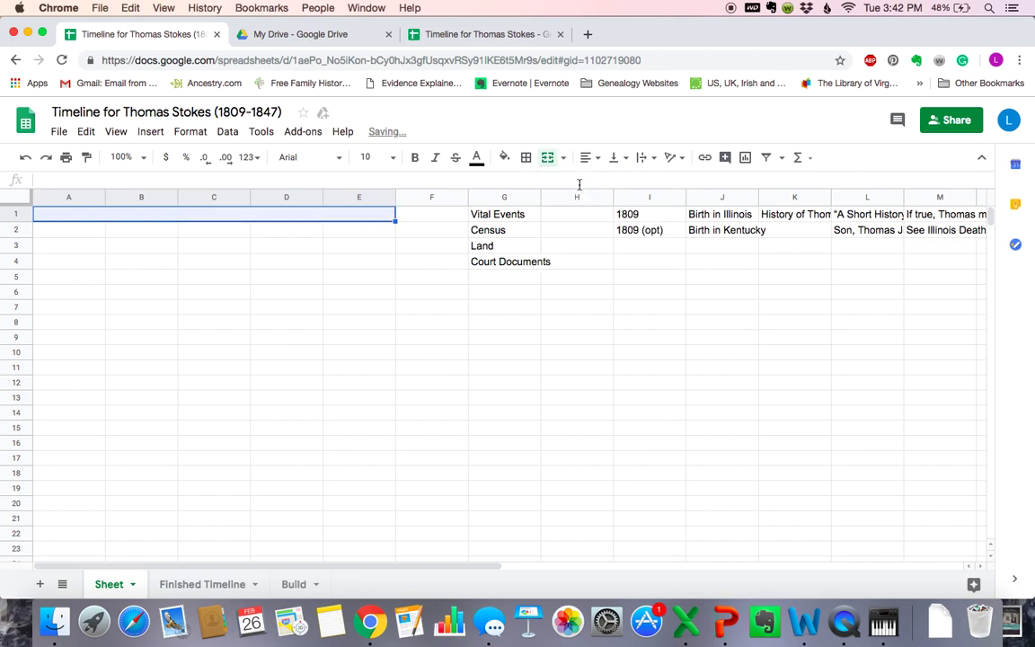
# Enter the title "Timeline for" with the ancestor's full name and "(1809-1847)" in the merged cell of row 1.
pyautogui.doubleClick(291, 219)
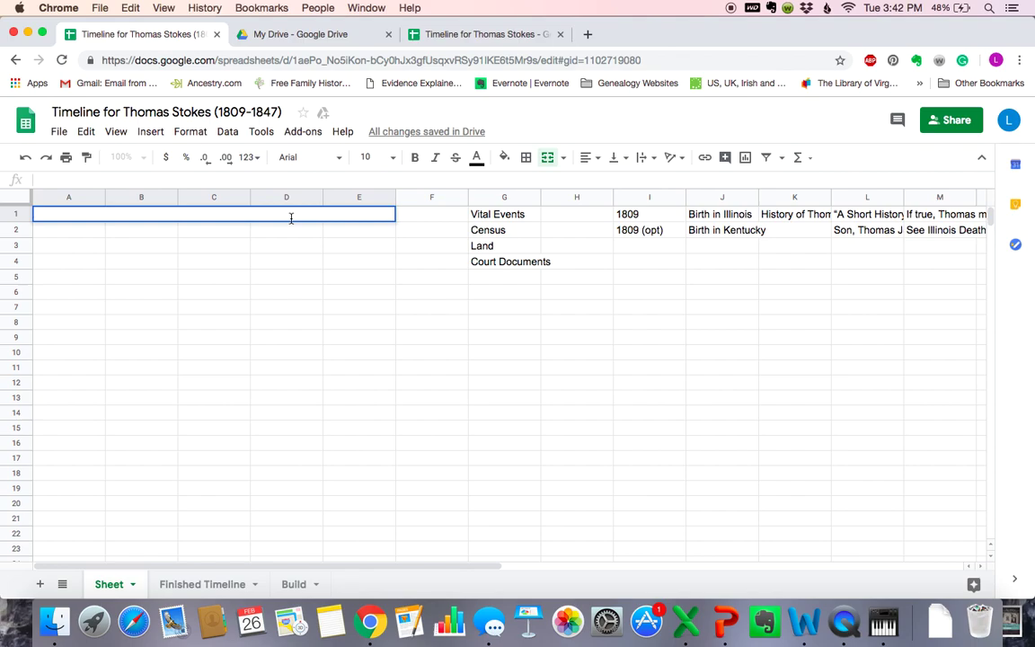
pyautogui.write('Timeline for Thomas')
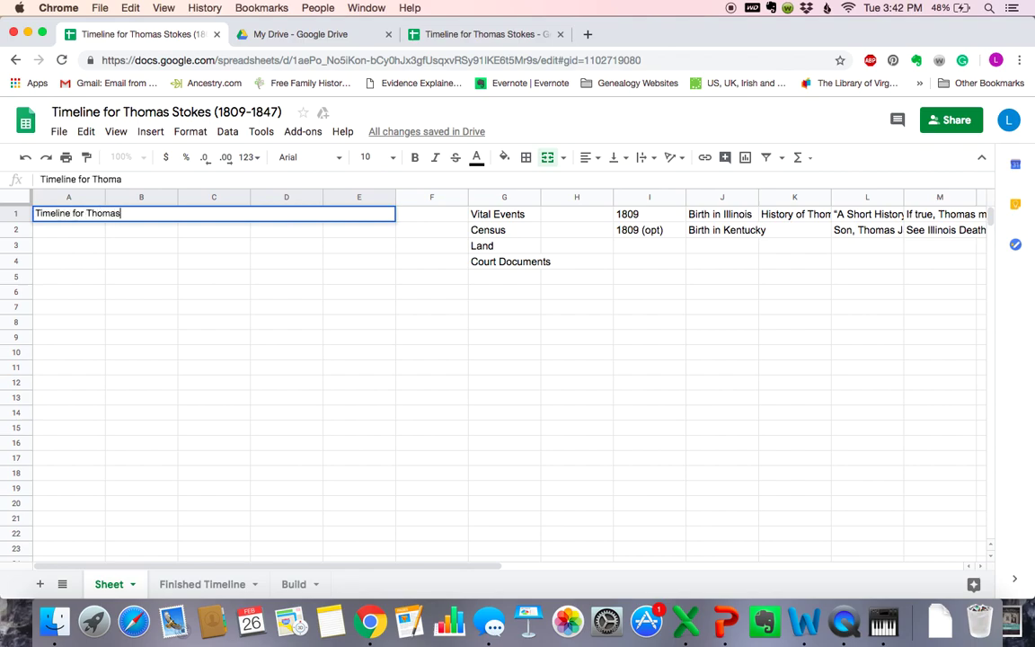
pyautogui.write(' Stokes (1809')
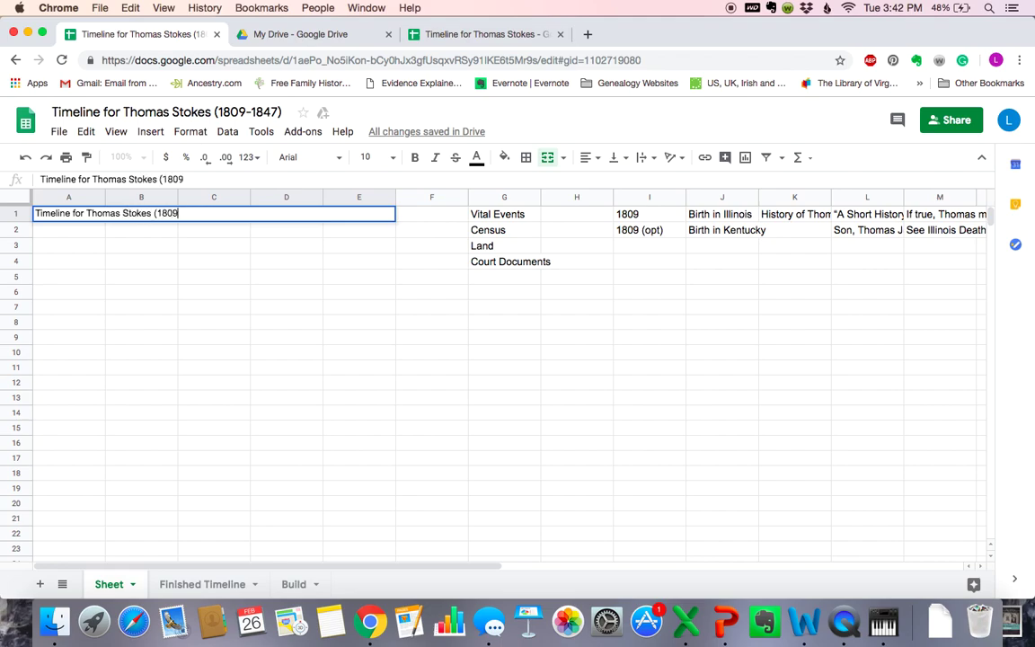
pyautogui.write('-1847)')
# Center the title in row 1 horizontally and set its font size to 18.
pyautogui.click(599, 168)
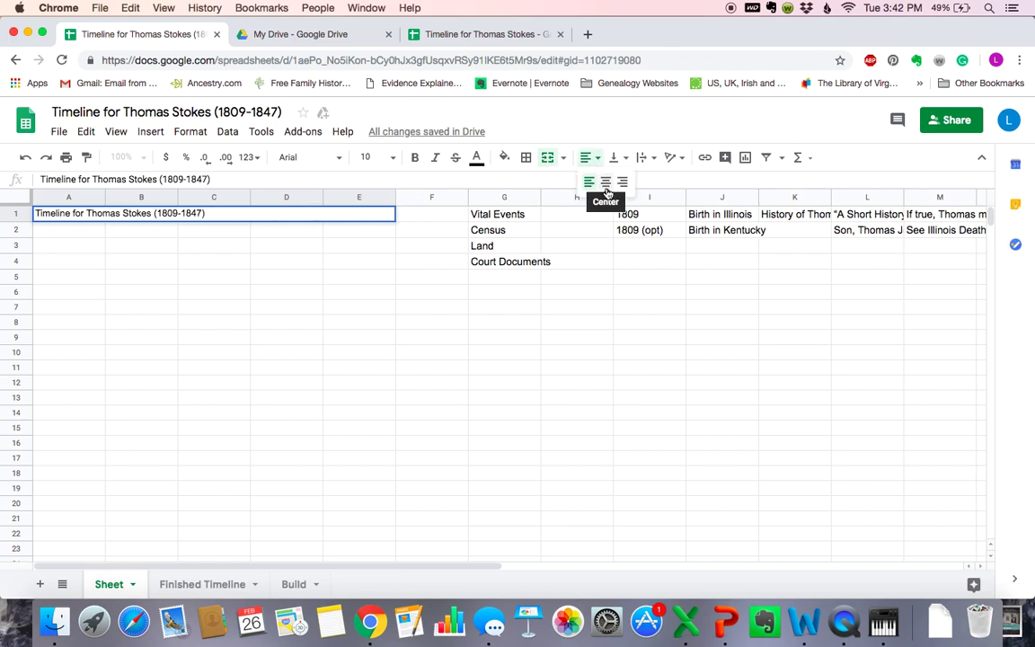
pyautogui.click(607, 183)
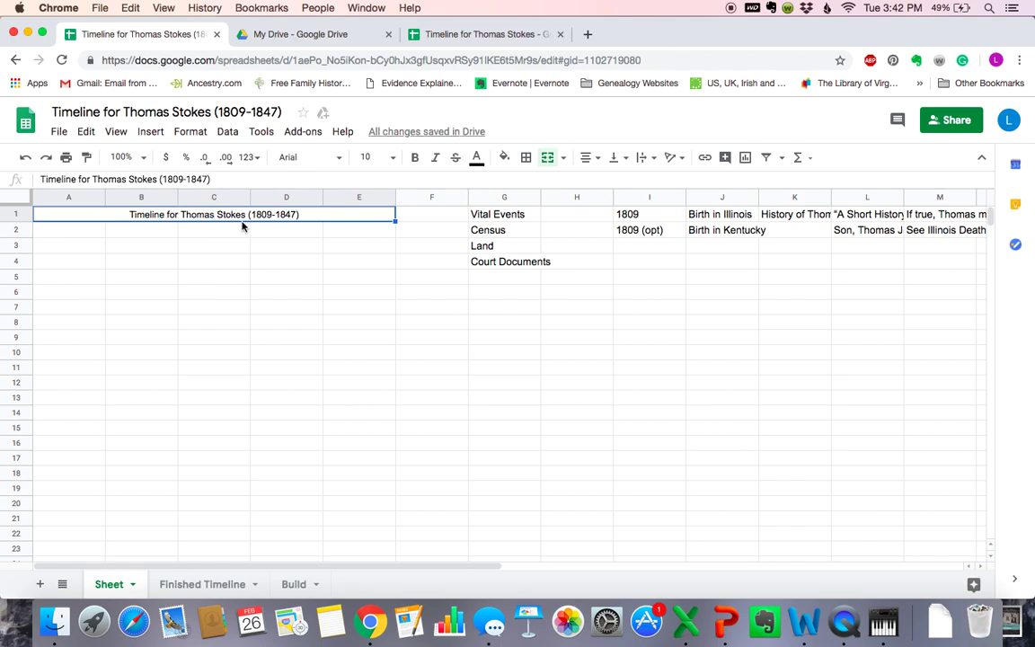
pyautogui.click(395, 159)
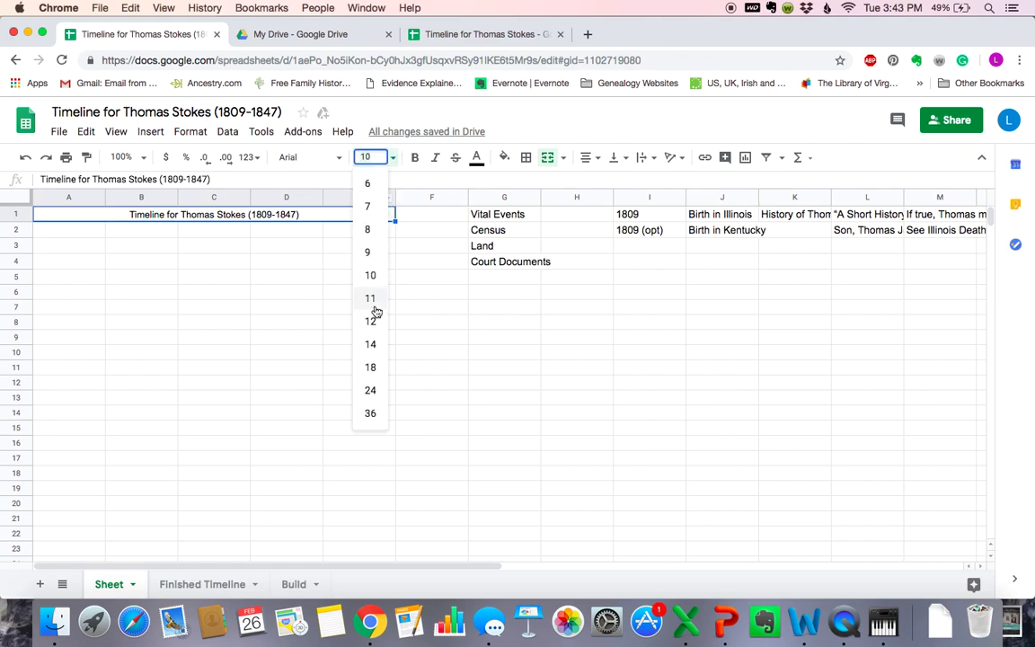
pyautogui.click(376, 366)
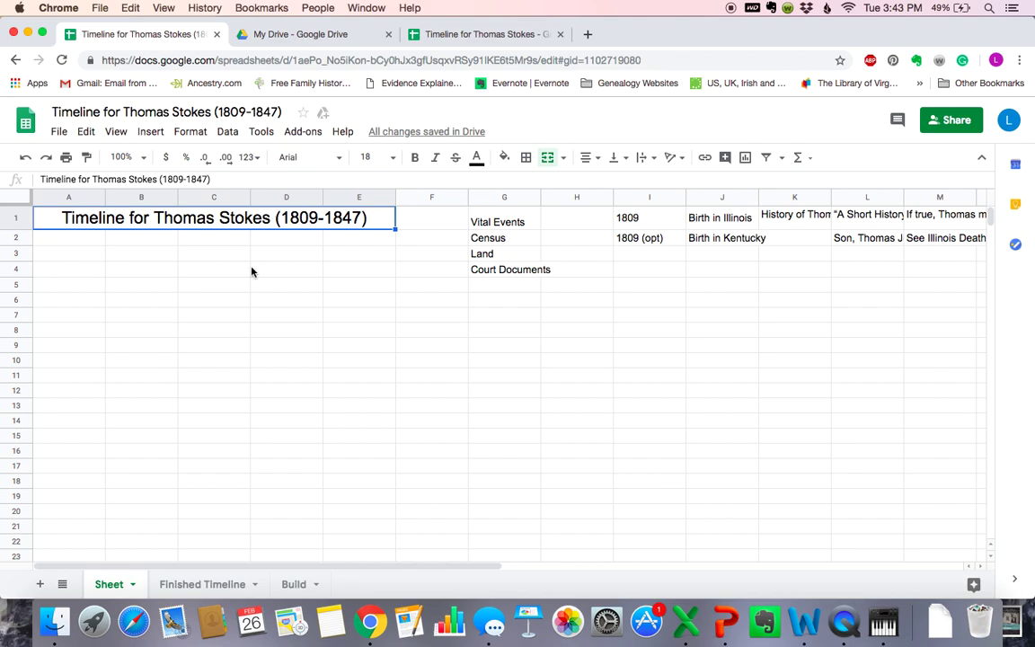
# Enter the column headings Date, Event, Relationship, Source and Conclusions/Note in cells A2 to E2.
pyautogui.click(79, 243)
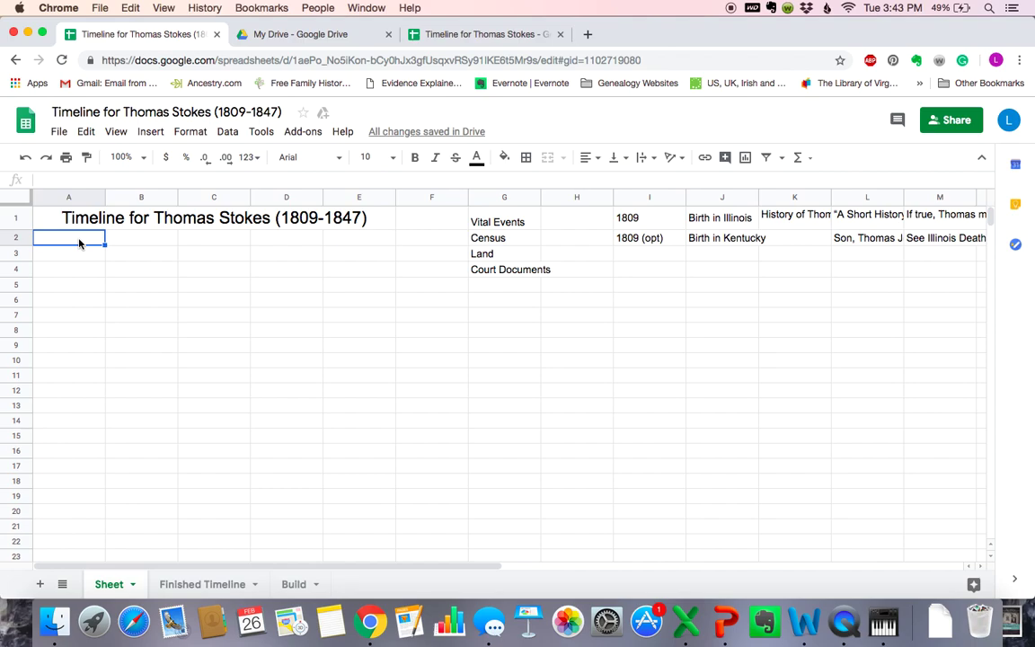
pyautogui.write('Date')
pyautogui.press('Tab')
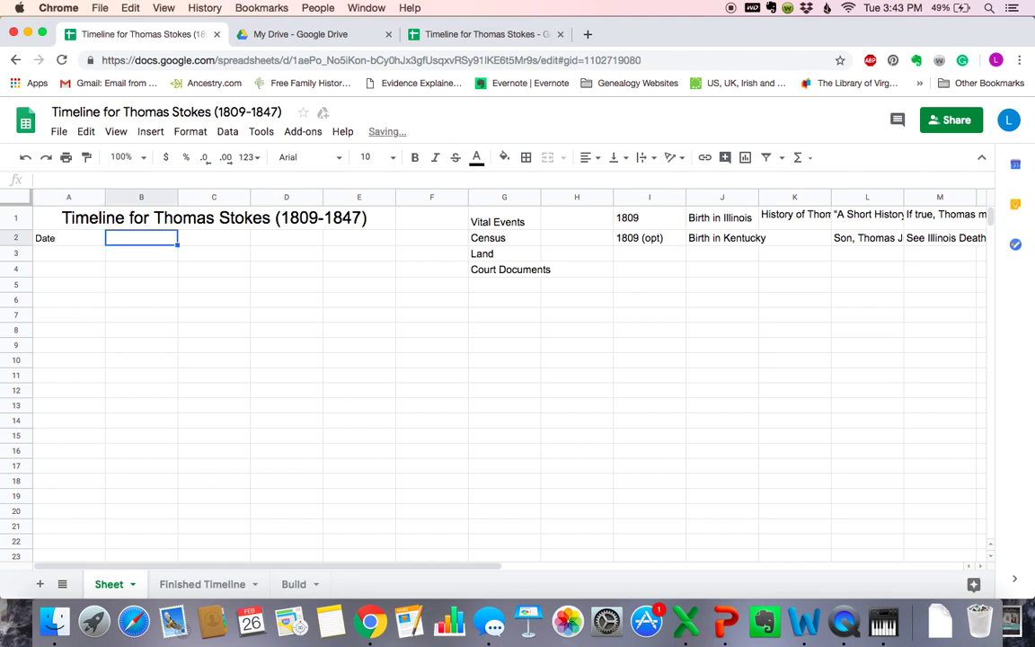
pyautogui.write('Event')
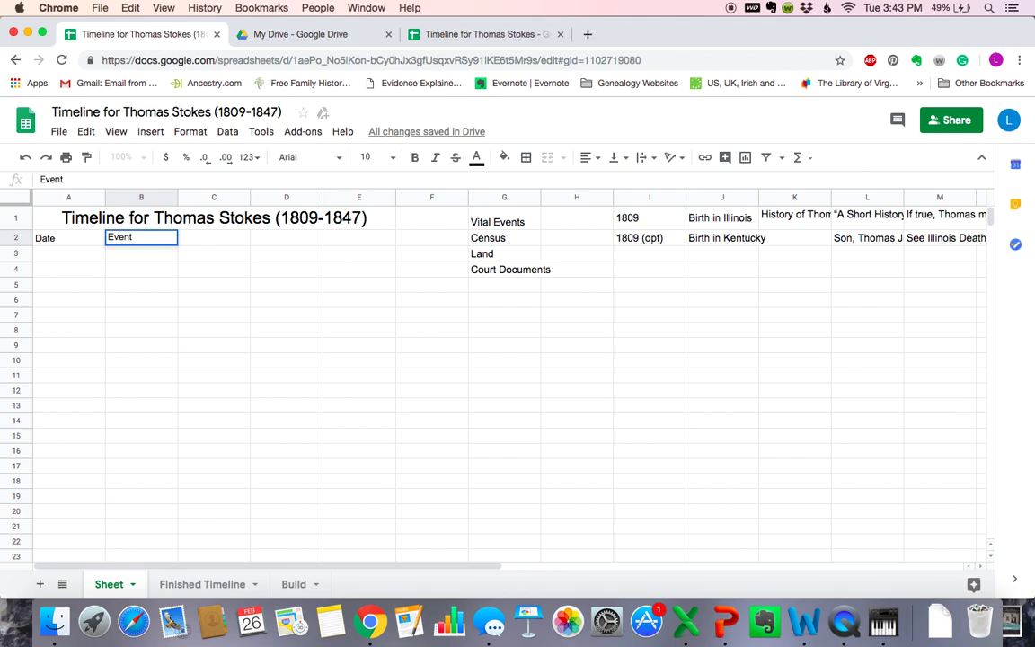
pyautogui.press('Tab')
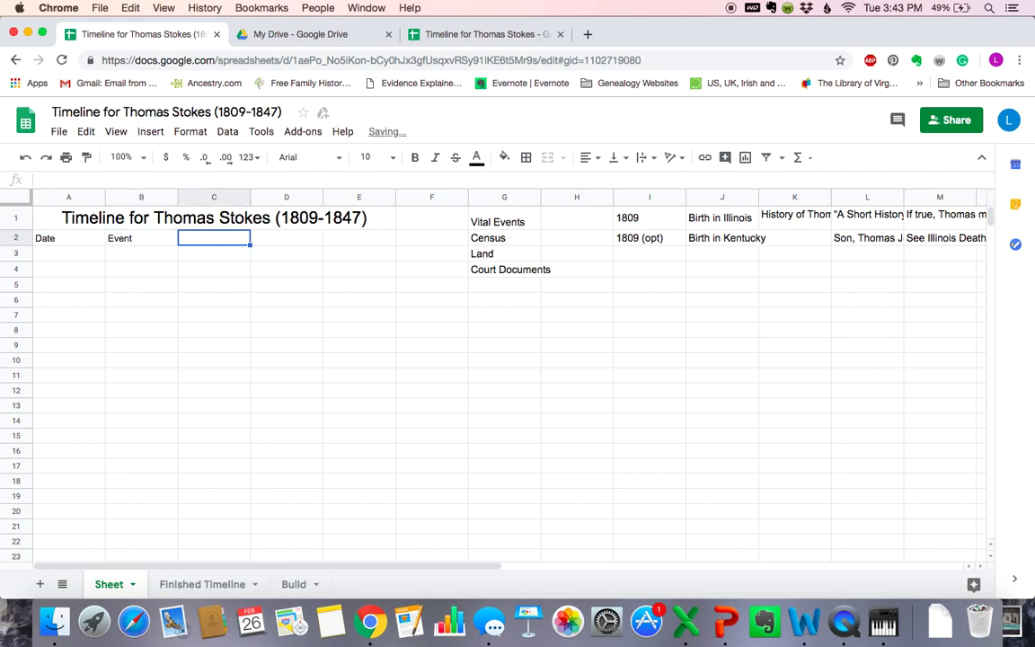
pyautogui.write('Relation')
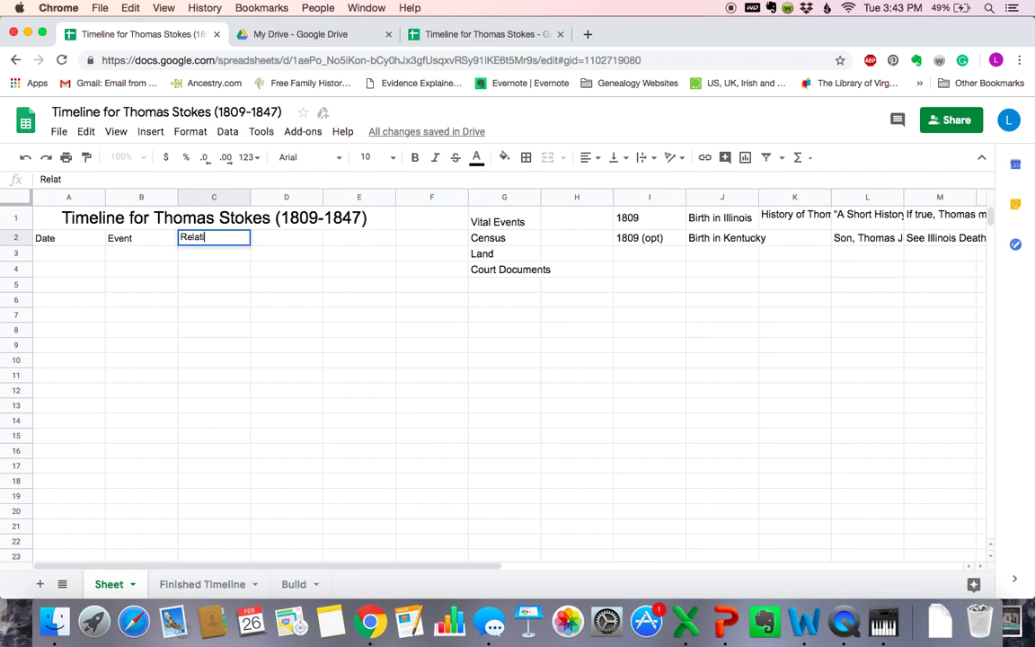
pyautogui.write('ship')
pyautogui.press('Tab')
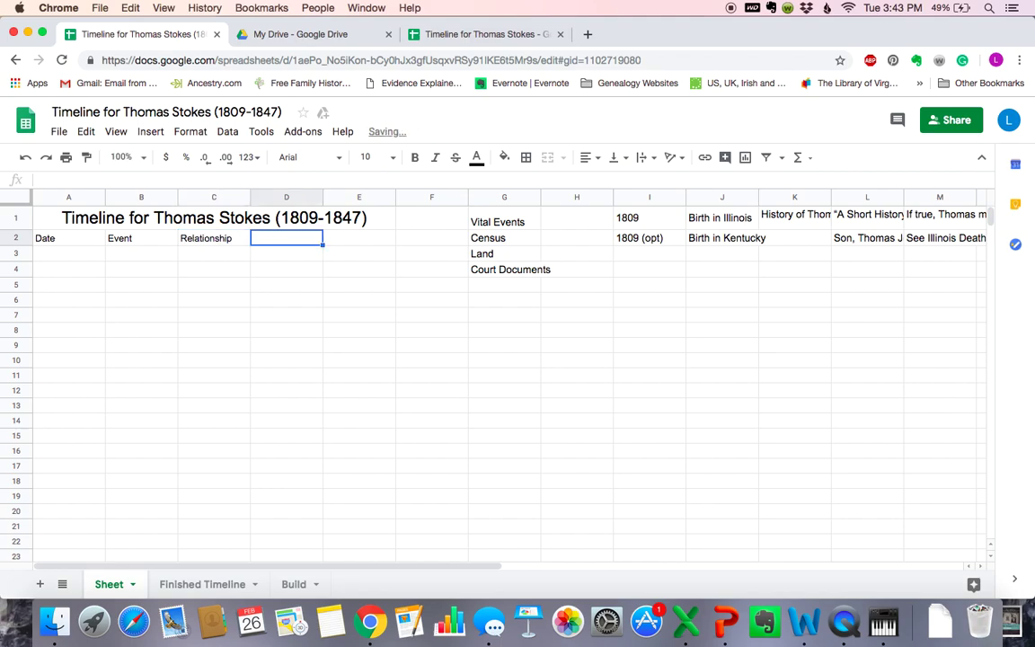
pyautogui.write('Sou')
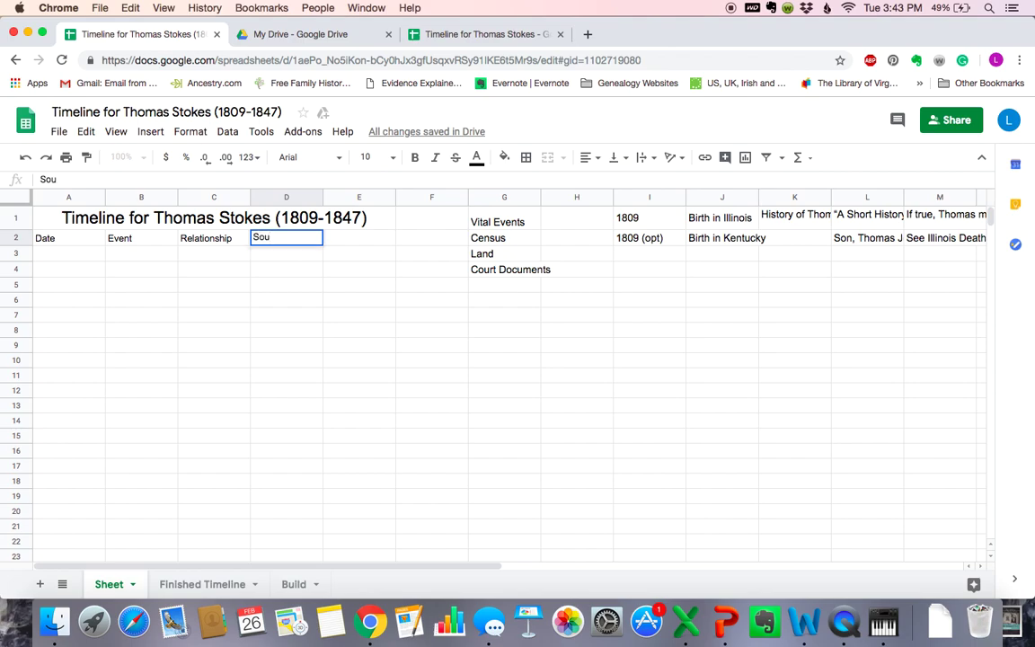
pyautogui.write('rce')
pyautogui.press('Tab')
pyautogui.write('Con')
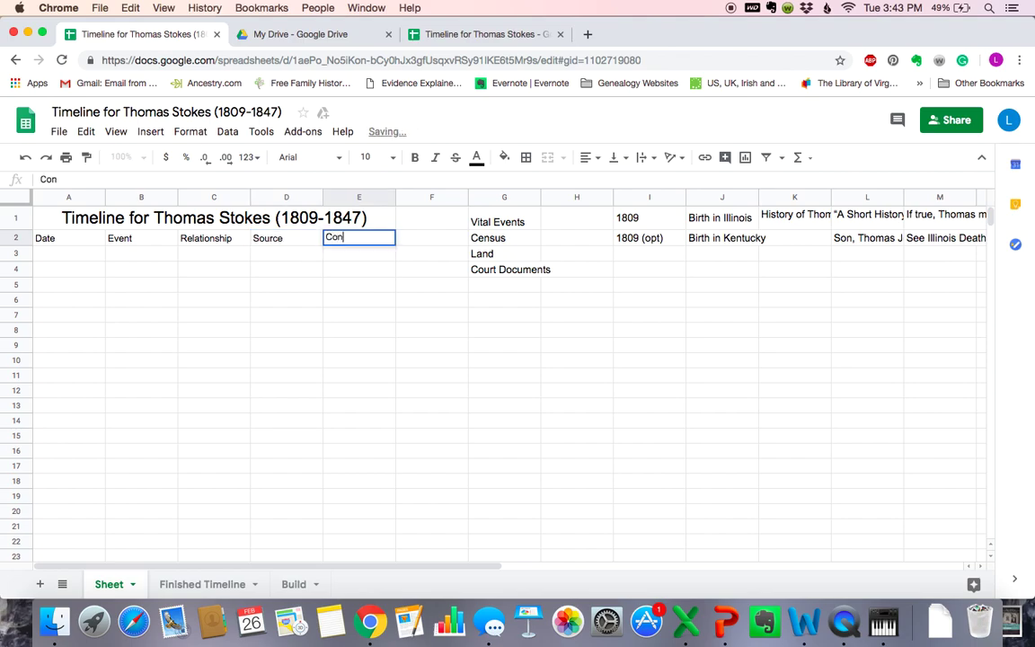
pyautogui.write('clus')
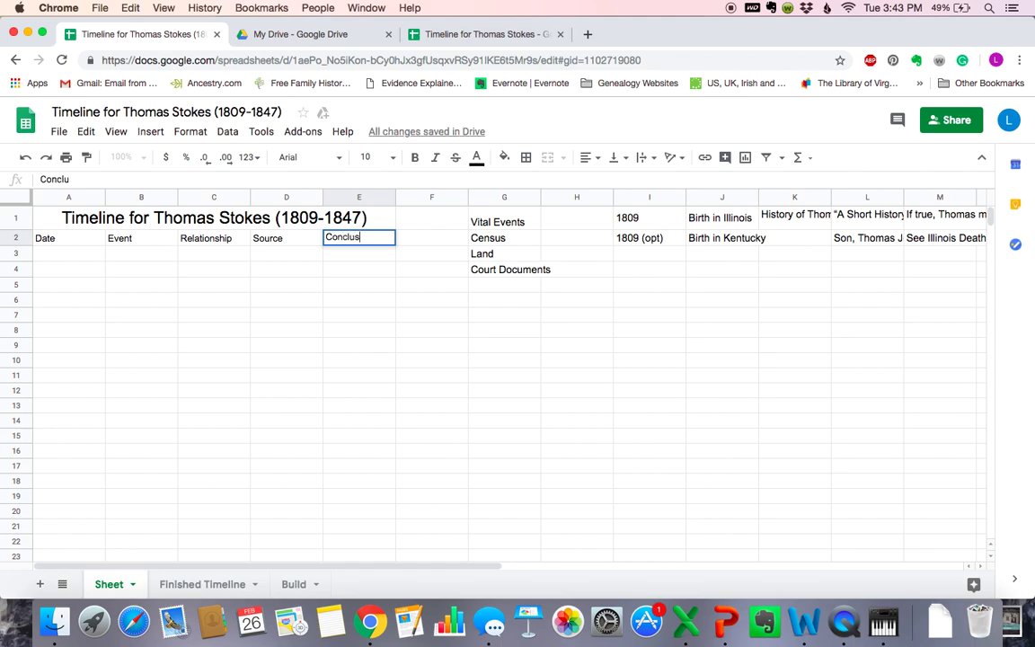
pyautogui.write('ions/Note')
pyautogui.click(172, 291)
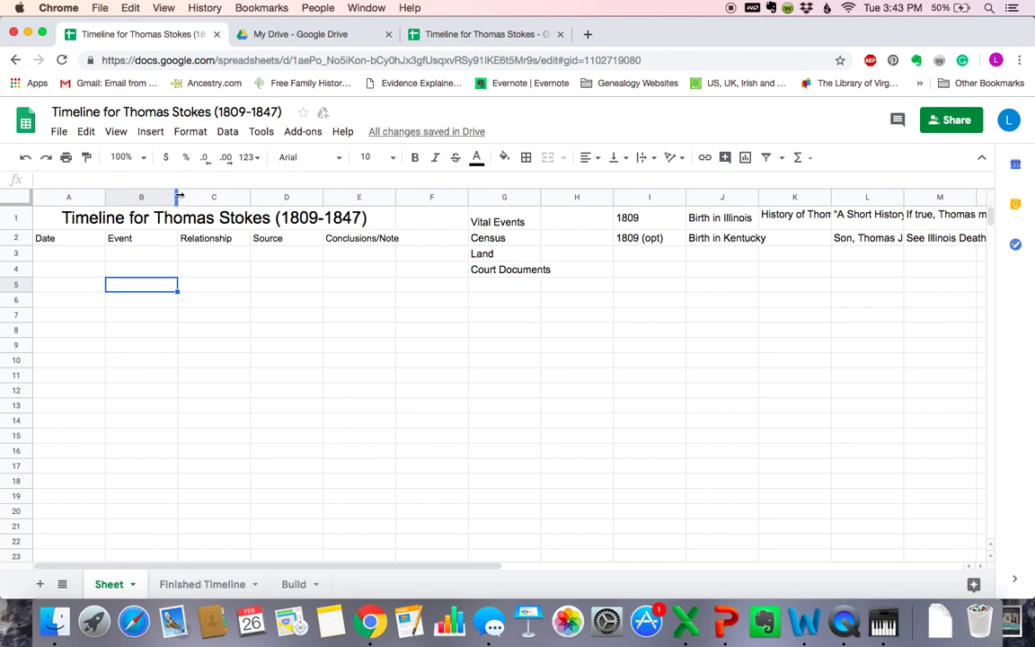
# Narrow the Date column and widen the Event, Relationship, Source and Conclusions/Note columns, making Conclusions/Note the widest.
pyautogui.moveTo(179, 193); pyautogui.dragTo(185, 195)
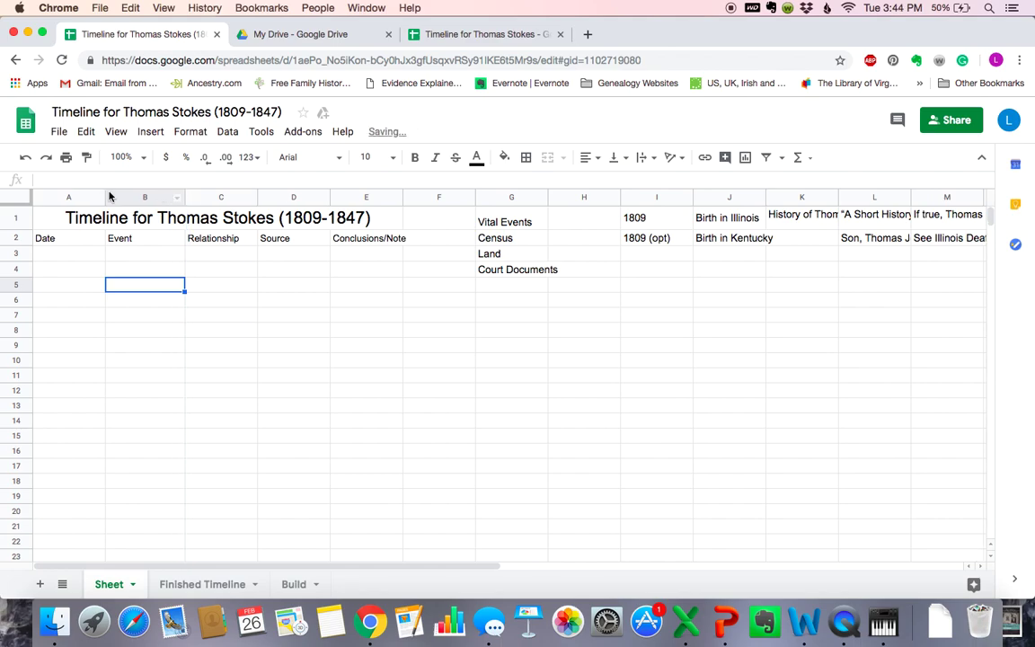
pyautogui.moveTo(105, 195); pyautogui.dragTo(94, 195)
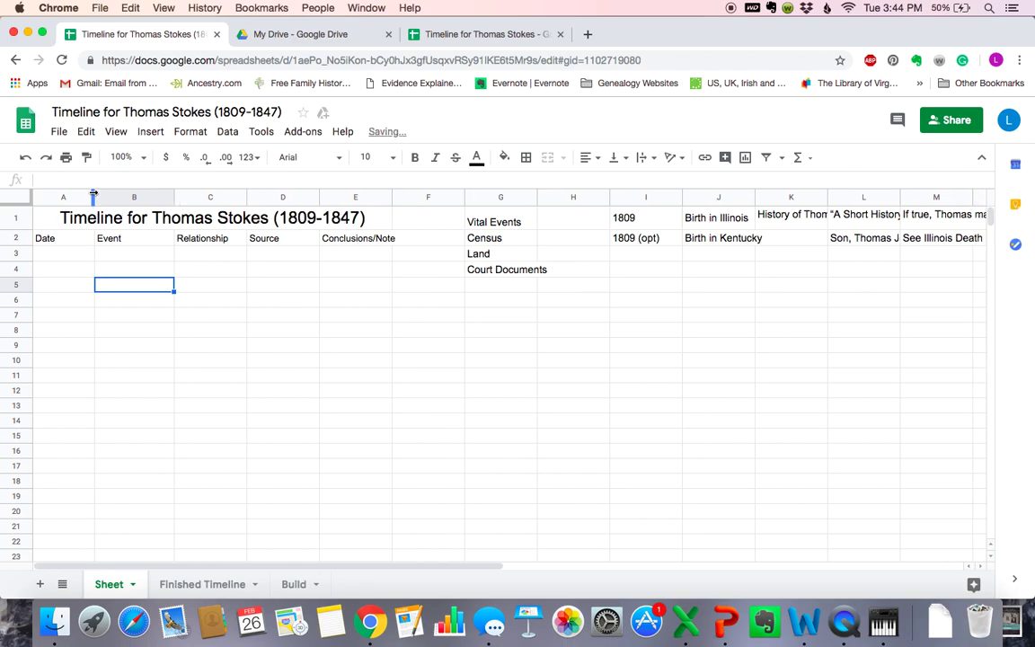
pyautogui.moveTo(247, 196); pyautogui.dragTo(281, 198)
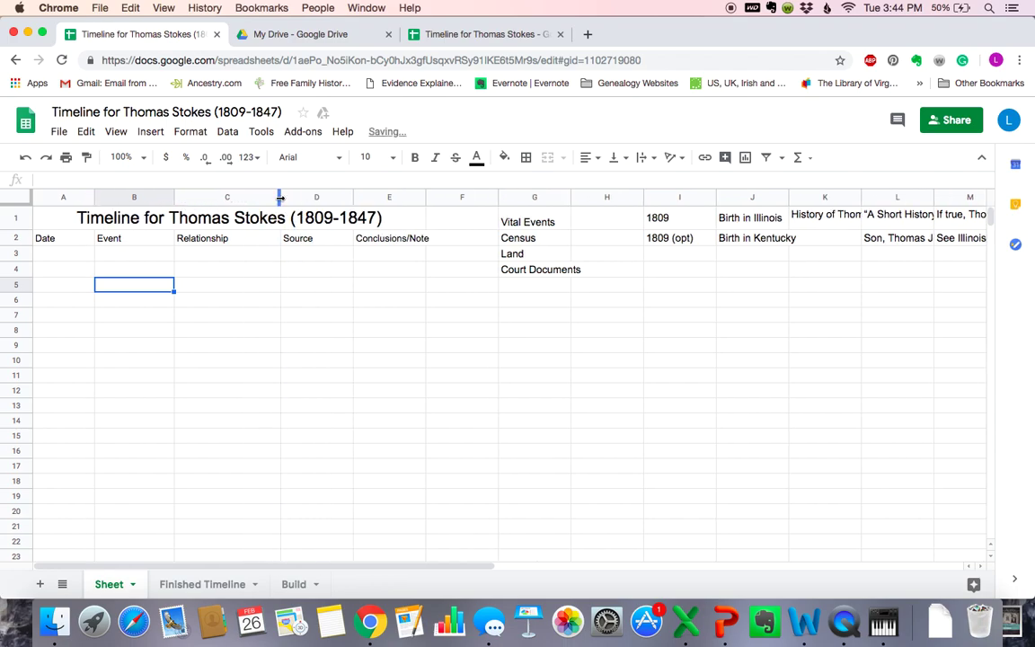
pyautogui.moveTo(353, 196); pyautogui.dragTo(428, 198)
pyautogui.moveTo(501, 197); pyautogui.dragTo(607, 199)
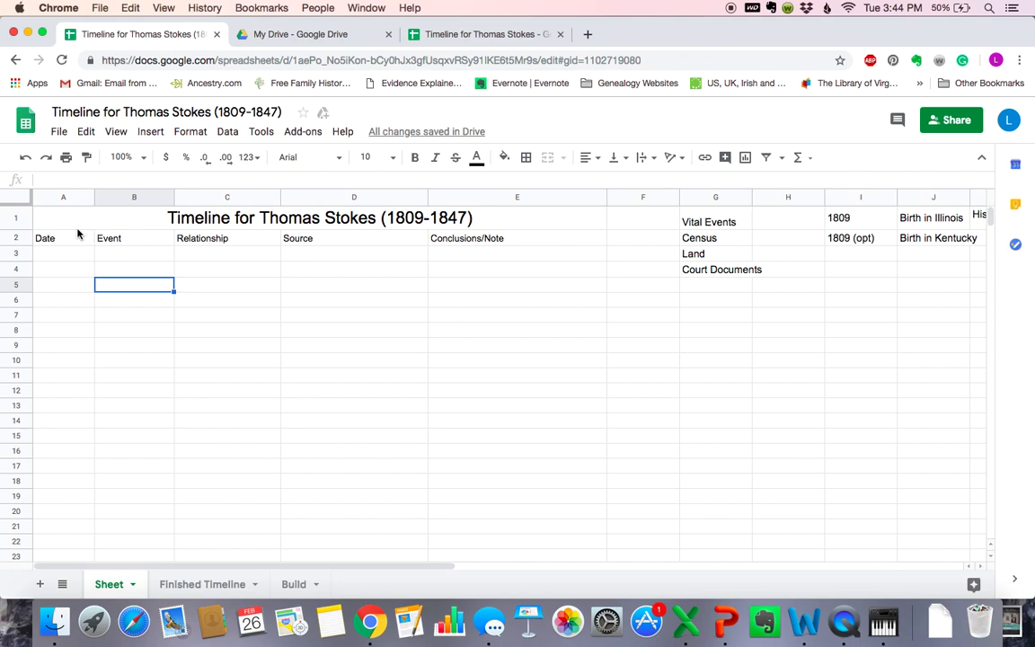
# Set the font size of the column headings in A2 to E2 to 14.
pyautogui.moveTo(61, 239); pyautogui.dragTo(495, 239)
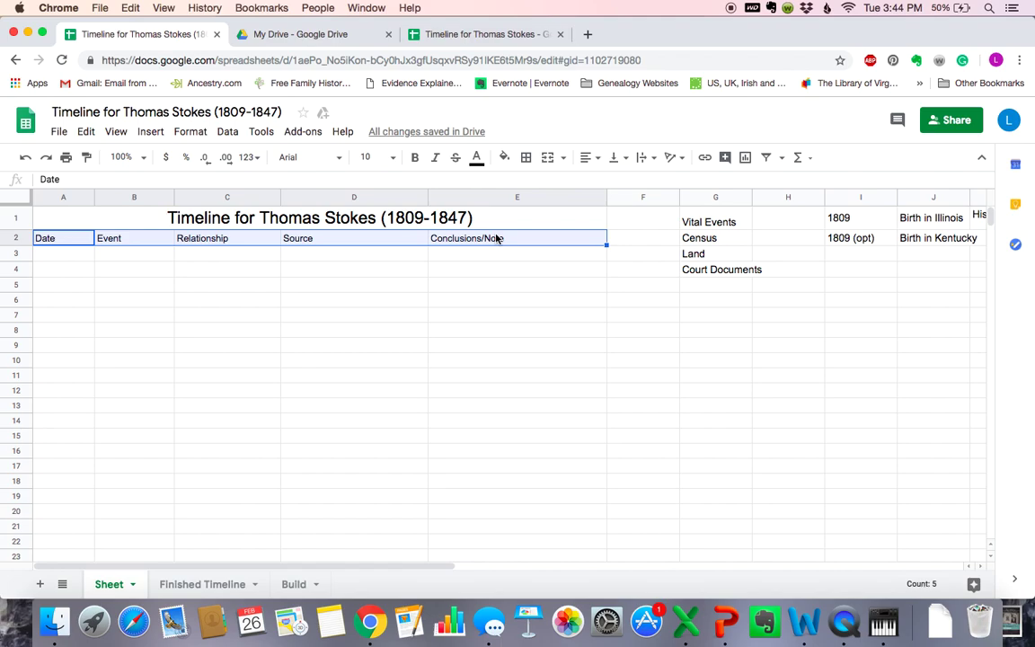
pyautogui.click(394, 158)
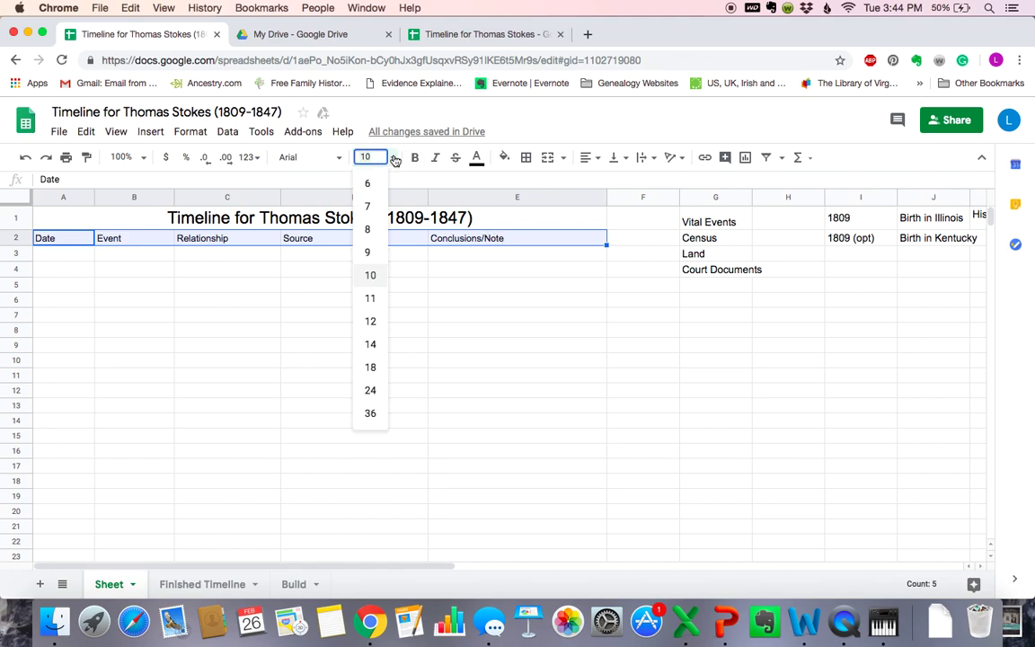
pyautogui.click(371, 322)
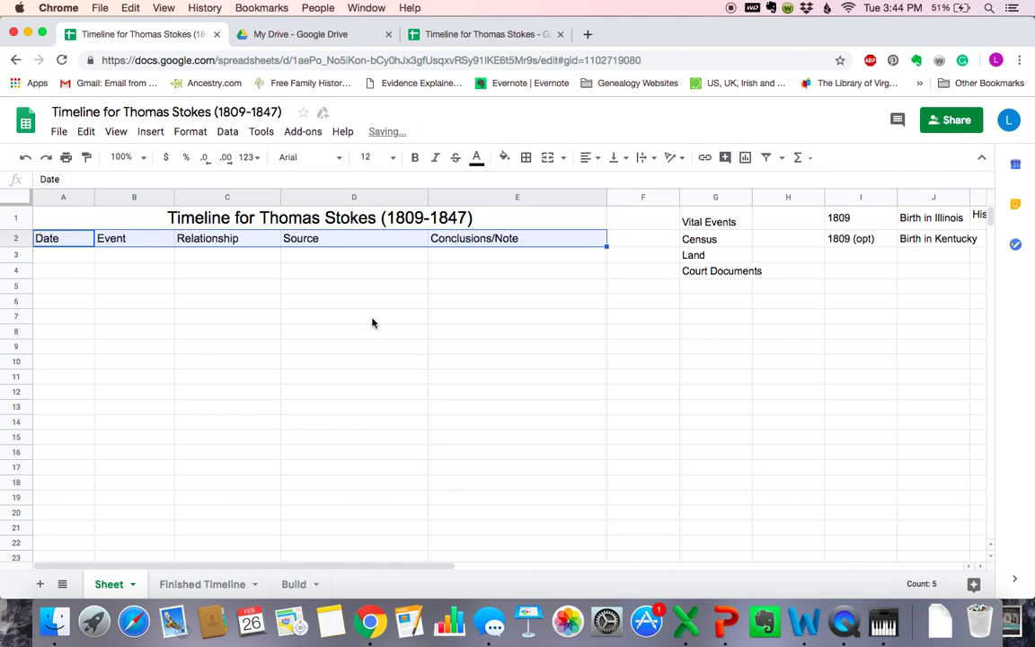
pyautogui.click(393, 159)
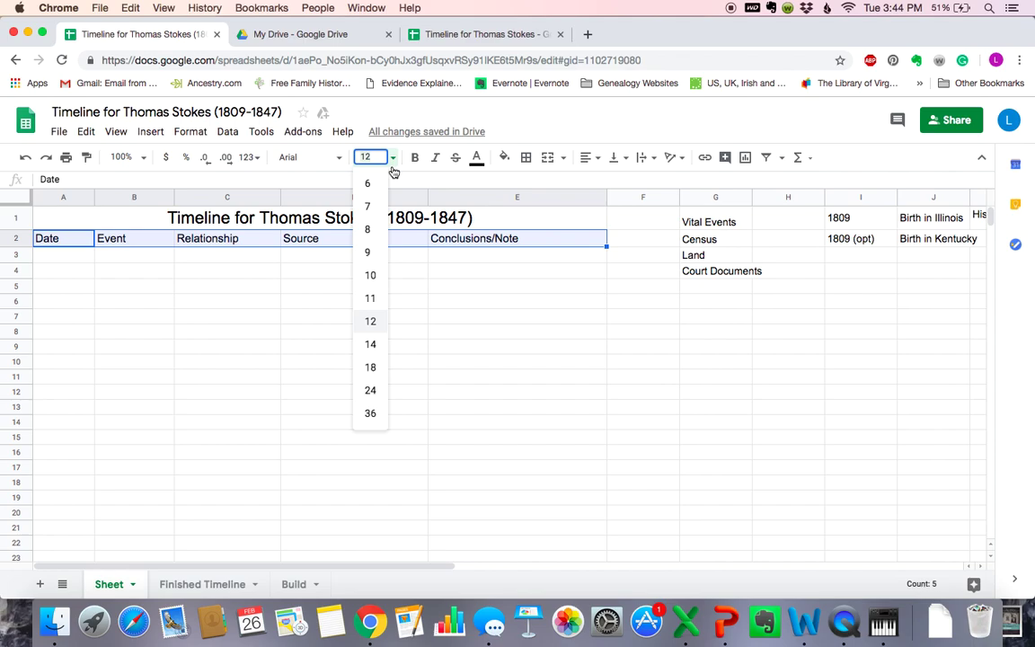
pyautogui.click(370, 345)
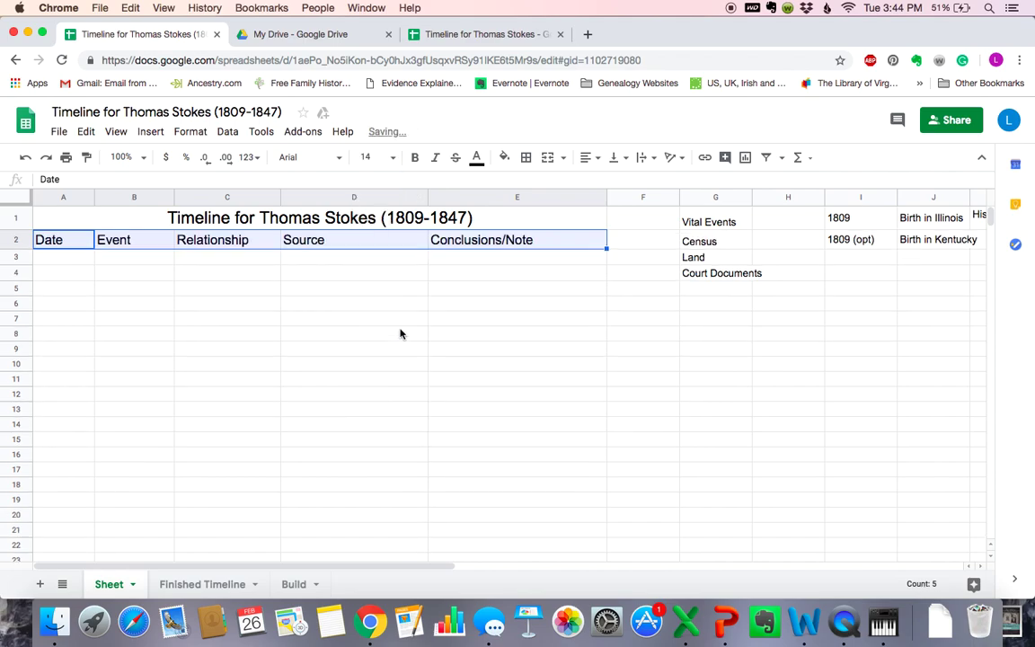
pyautogui.click(485, 319)
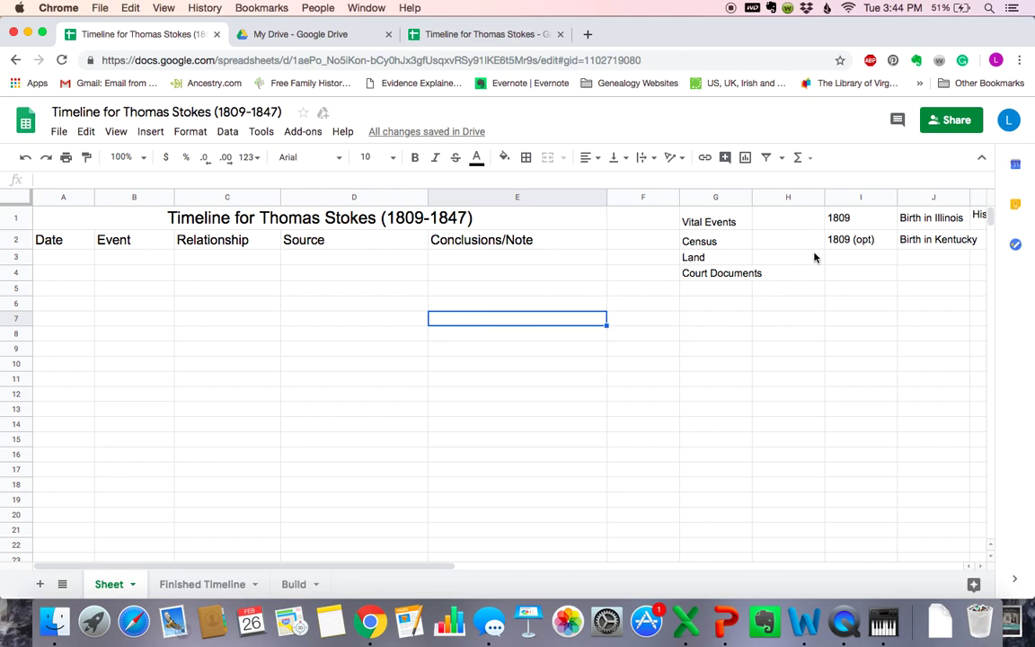
pyautogui.hscroll(3, 814, 257)
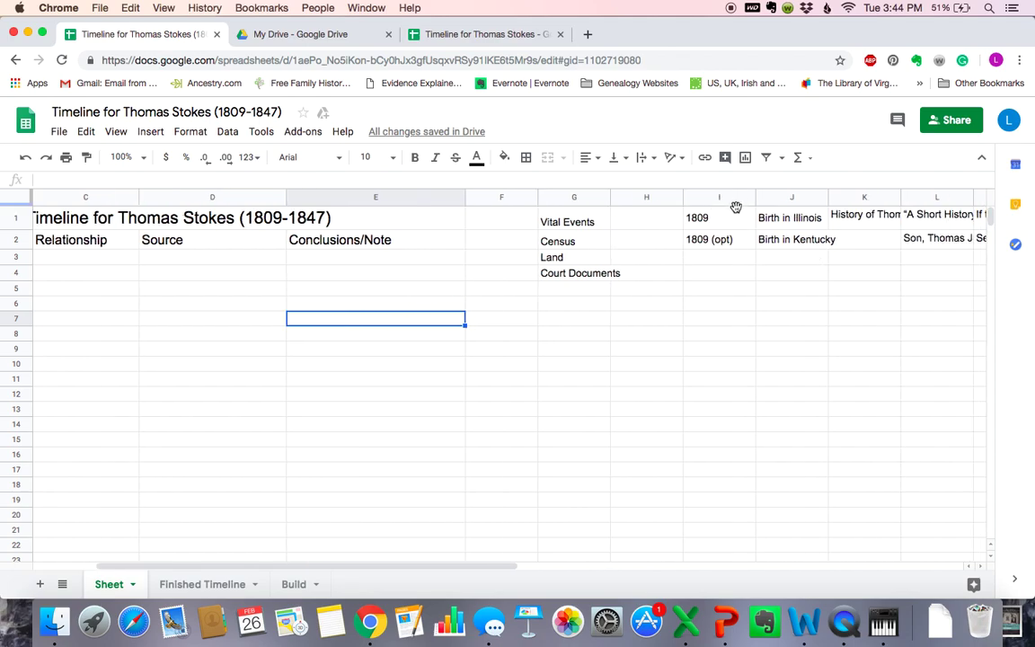
pyautogui.moveTo(728, 220); pyautogui.dragTo(962, 218)
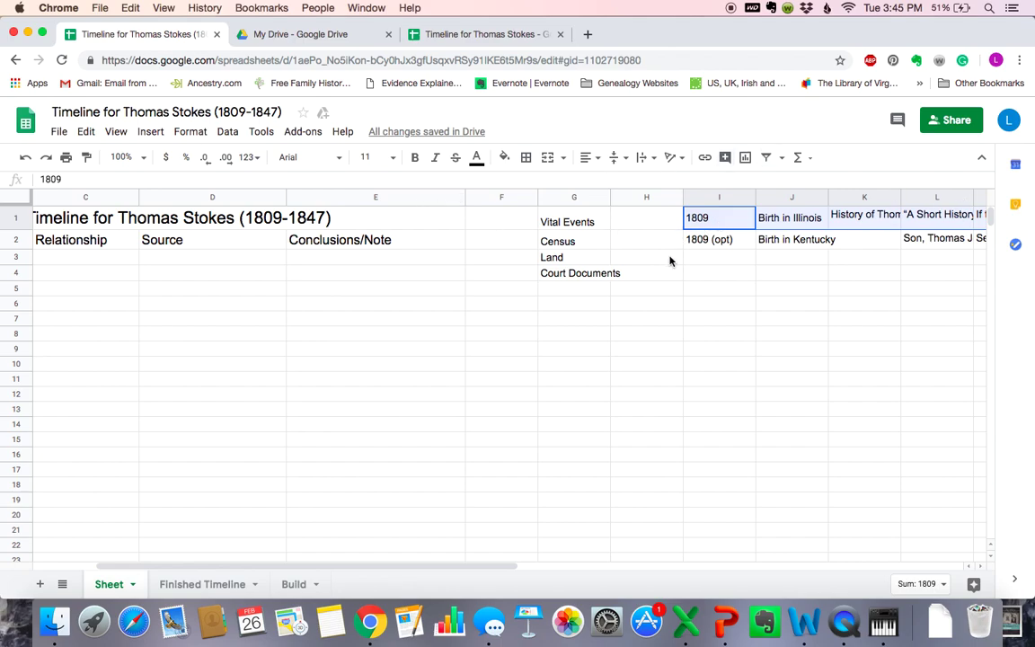
pyautogui.click(673, 260)
pyautogui.click(695, 222)
pyautogui.moveTo(822, 223); pyautogui.dragTo(981, 242)
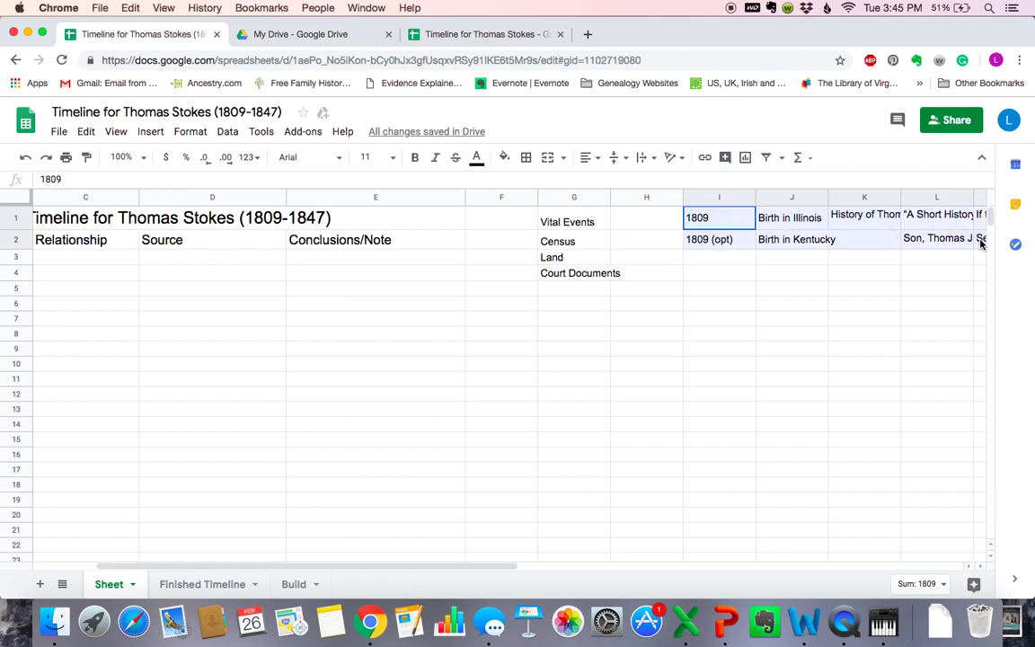
pyautogui.click(87, 132)
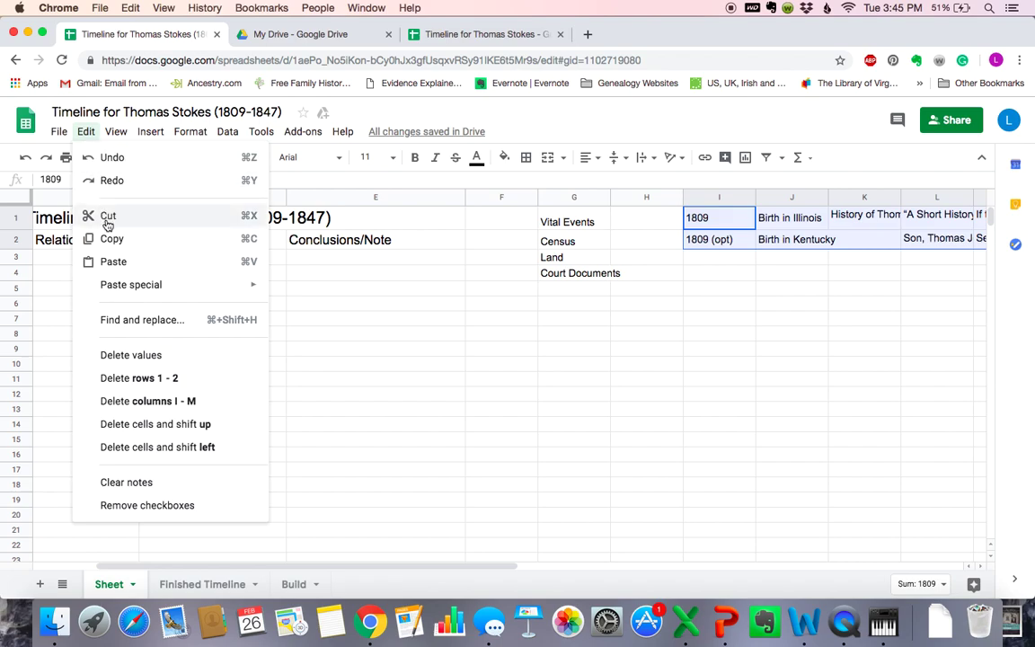
pyautogui.click(706, 222)
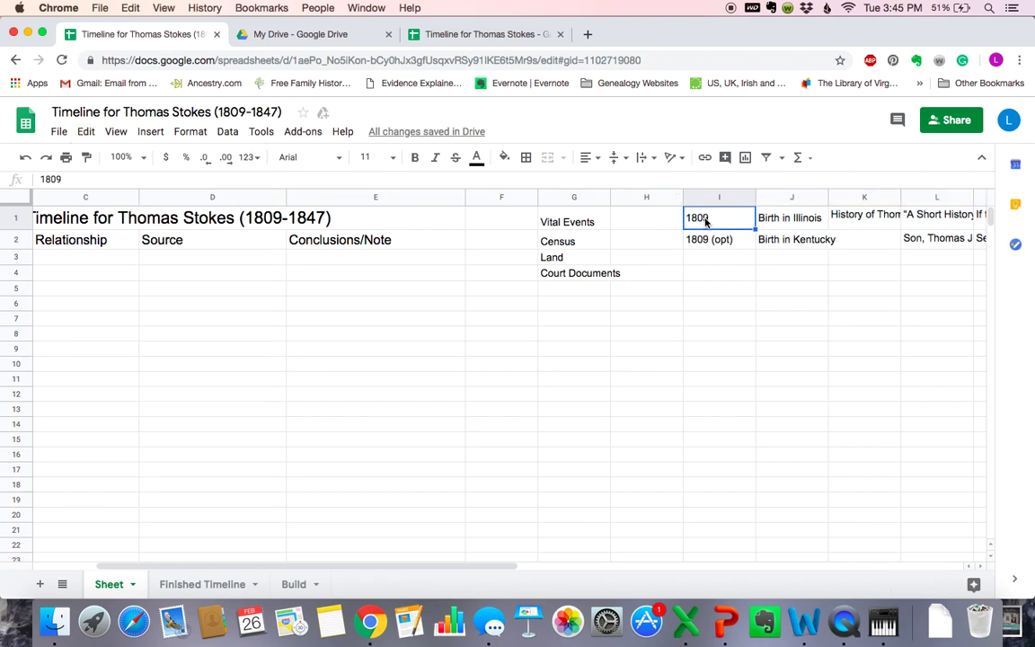
# Copy the two 1809 birth entries in I1 to M2 and paste them under the headings, starting in cell A3.
pyautogui.moveTo(706, 221); pyautogui.dragTo(980, 239)
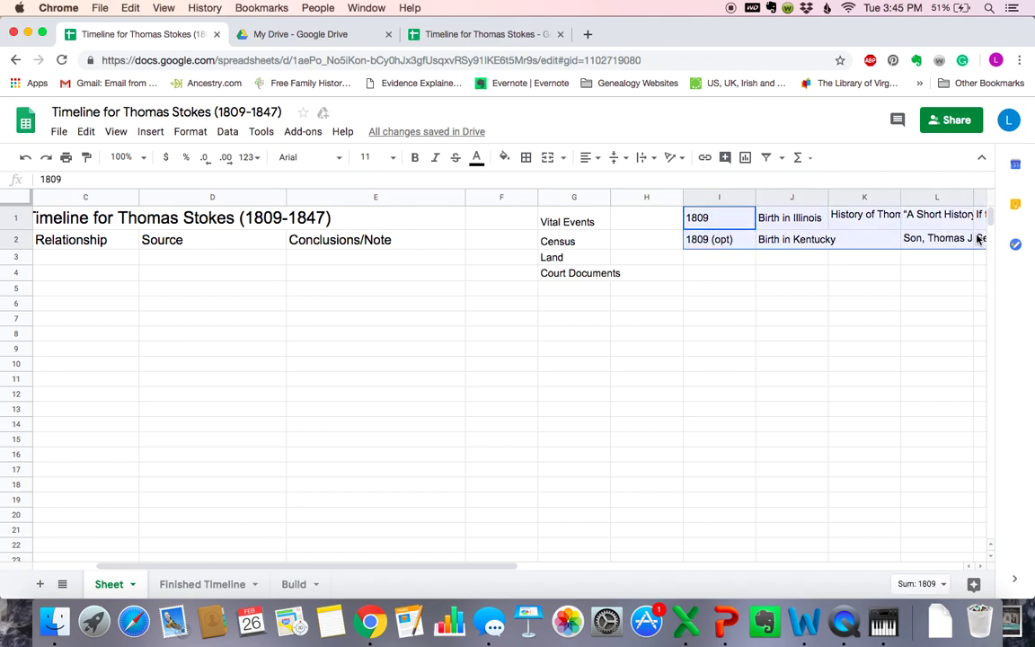
pyautogui.press('cmd+c')
pyautogui.click(100, 259)
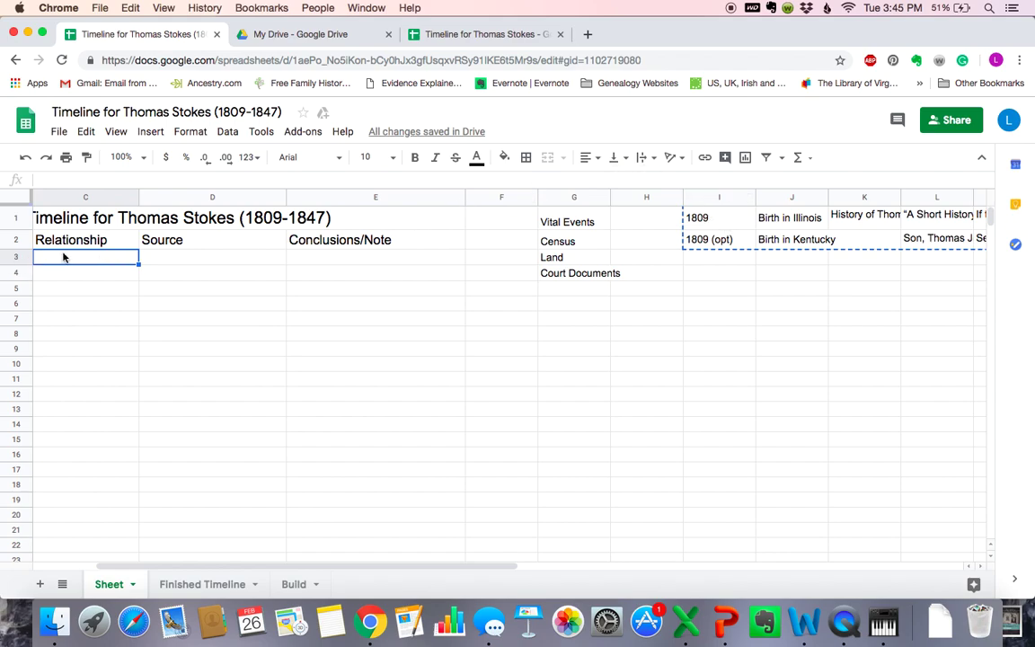
pyautogui.hscroll(-3, 63, 258)
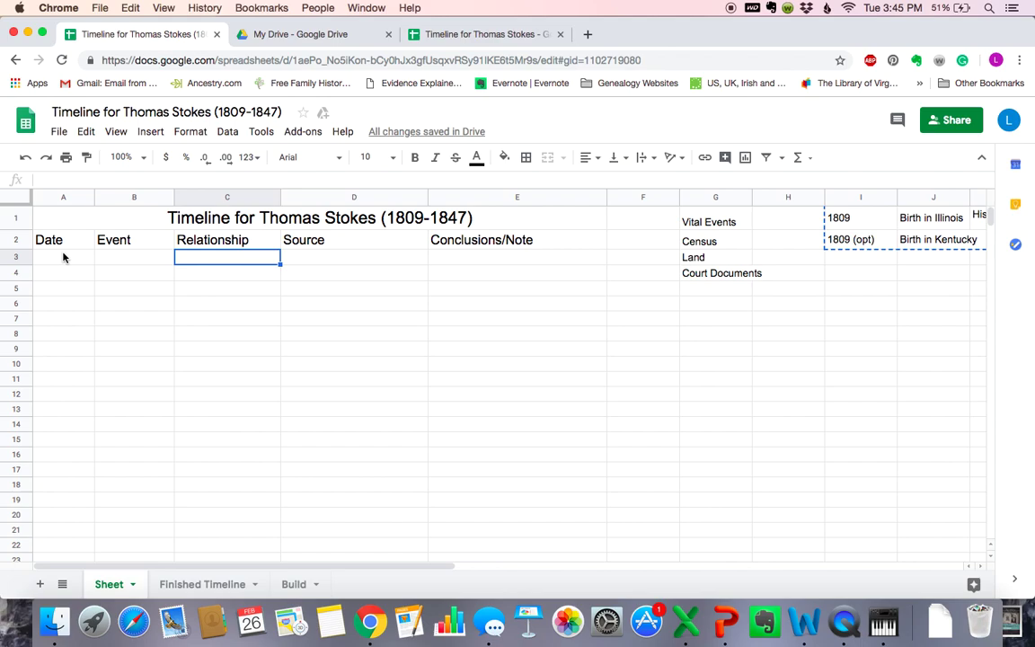
pyautogui.click(63, 258)
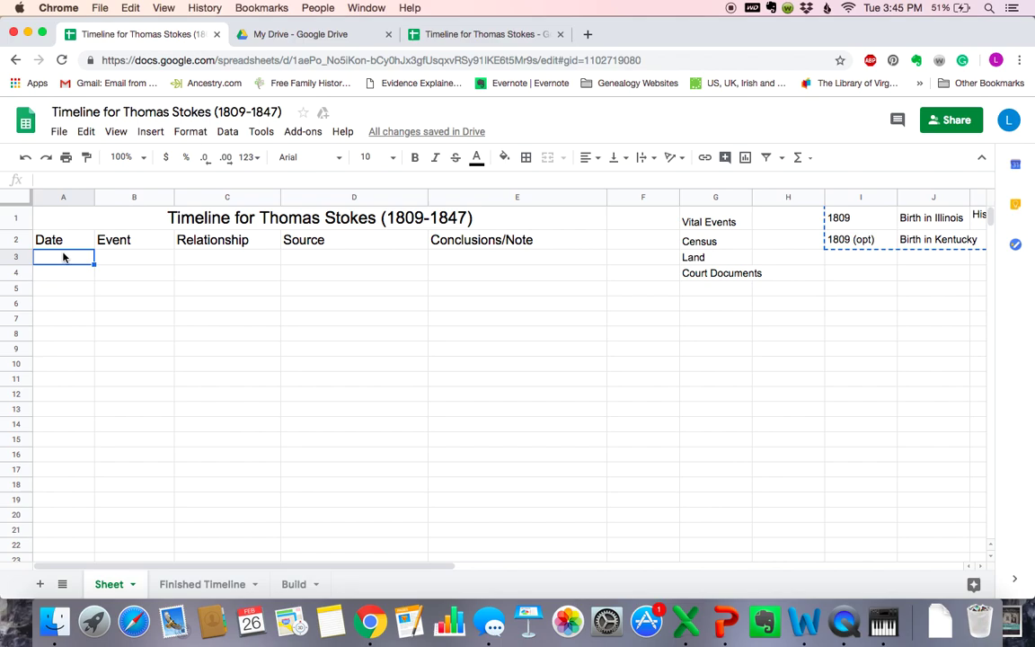
pyautogui.press('super+v')
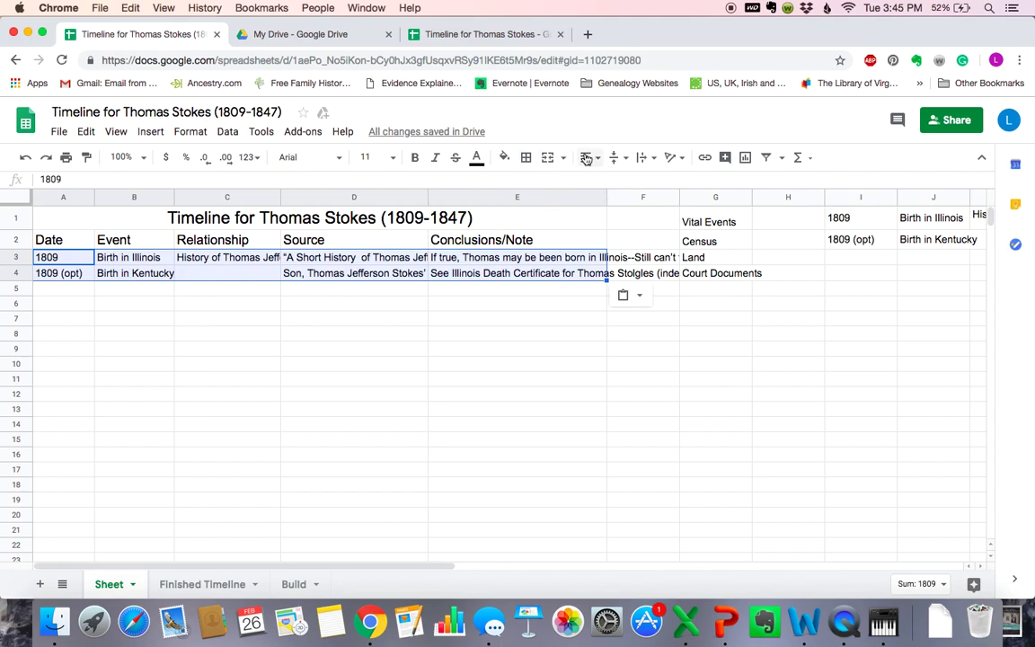
# Apply text wrapping to the two pasted birth entries in A3 to E4.
pyautogui.click(658, 157)
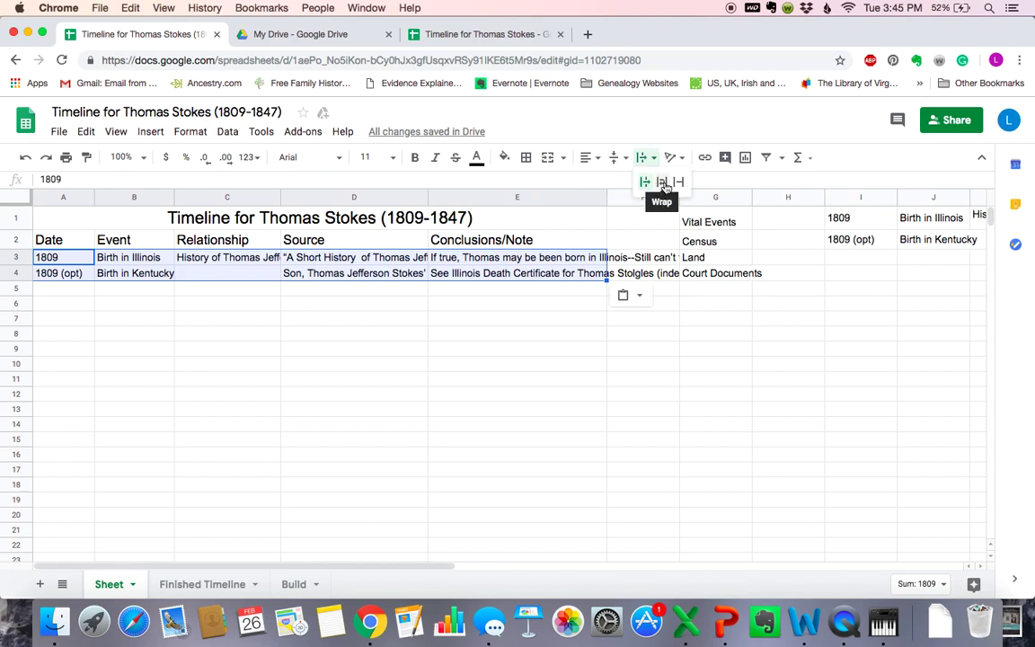
pyautogui.click(665, 183)
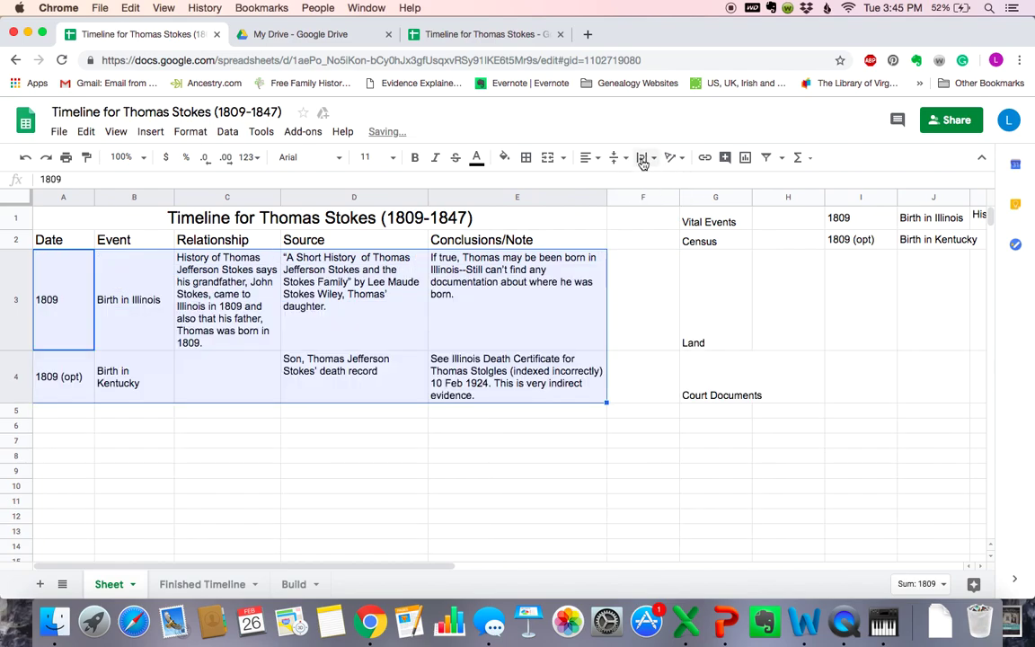
pyautogui.click(653, 159)
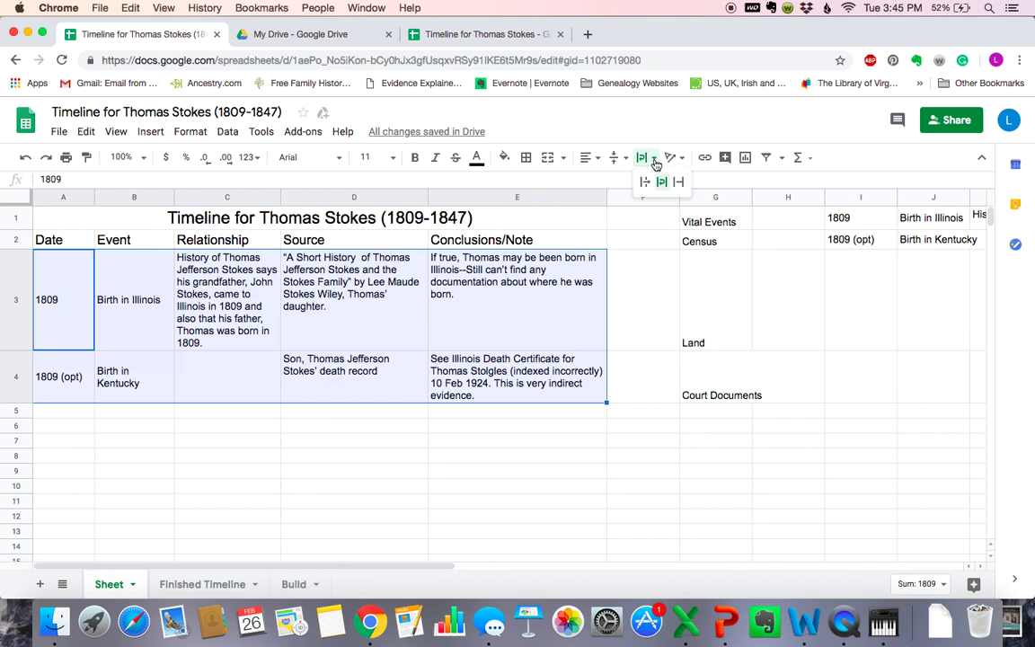
pyautogui.click(643, 185)
pyautogui.click(655, 160)
pyautogui.click(662, 182)
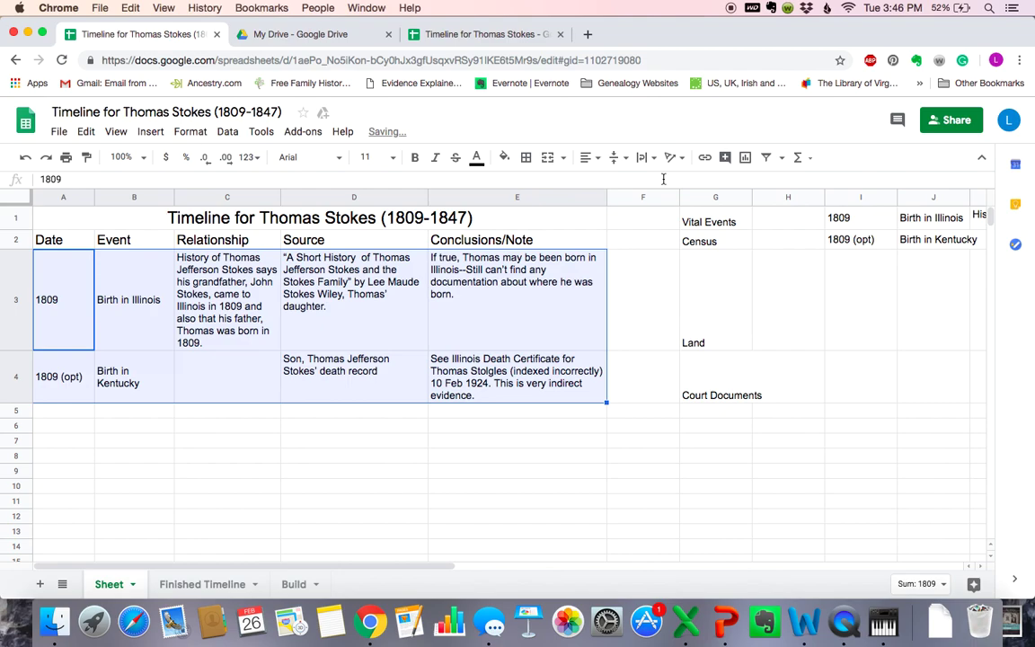
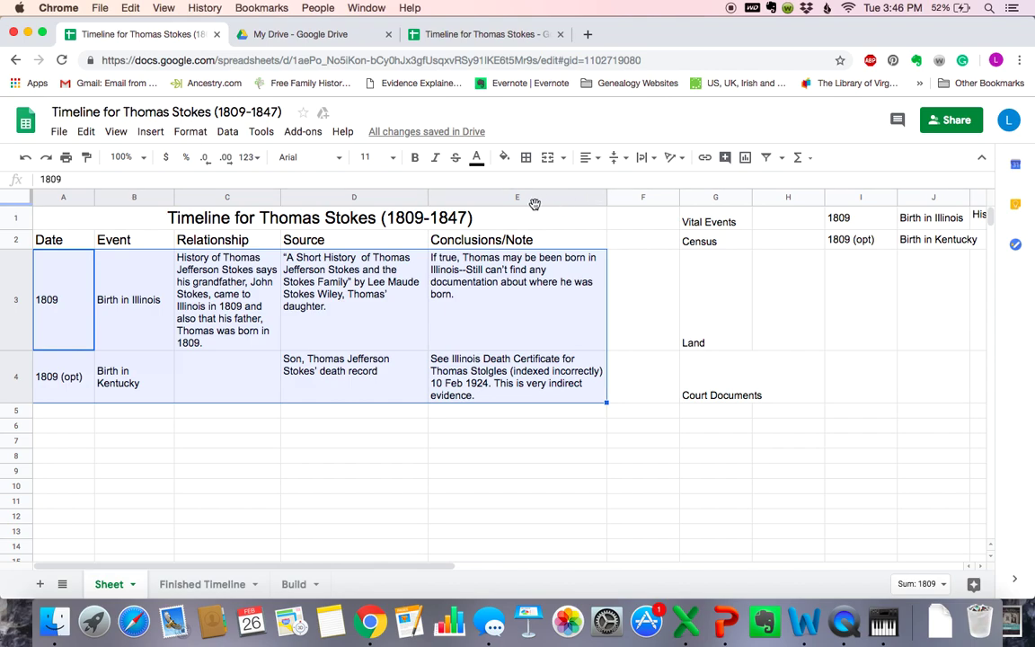
pyautogui.click(506, 333)
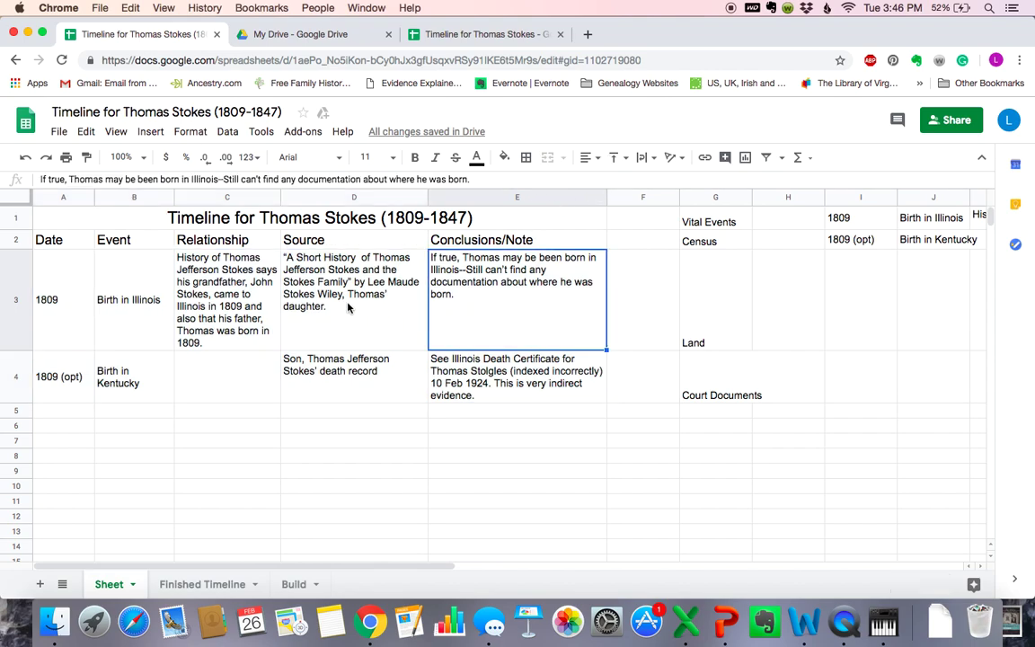
pyautogui.click(229, 379)
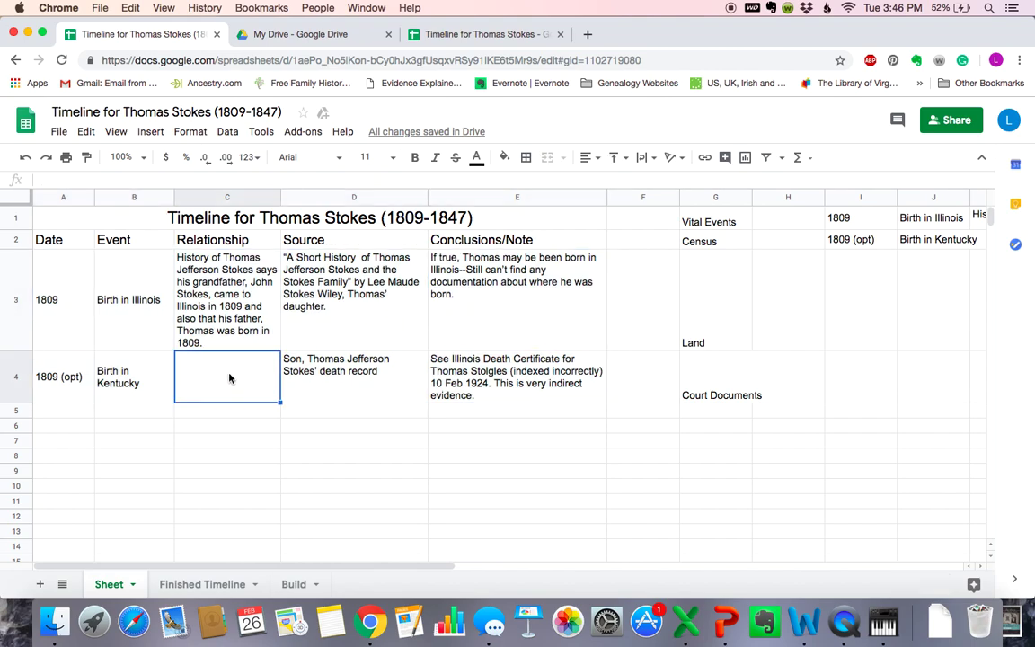
pyautogui.write('fd;jkdl')
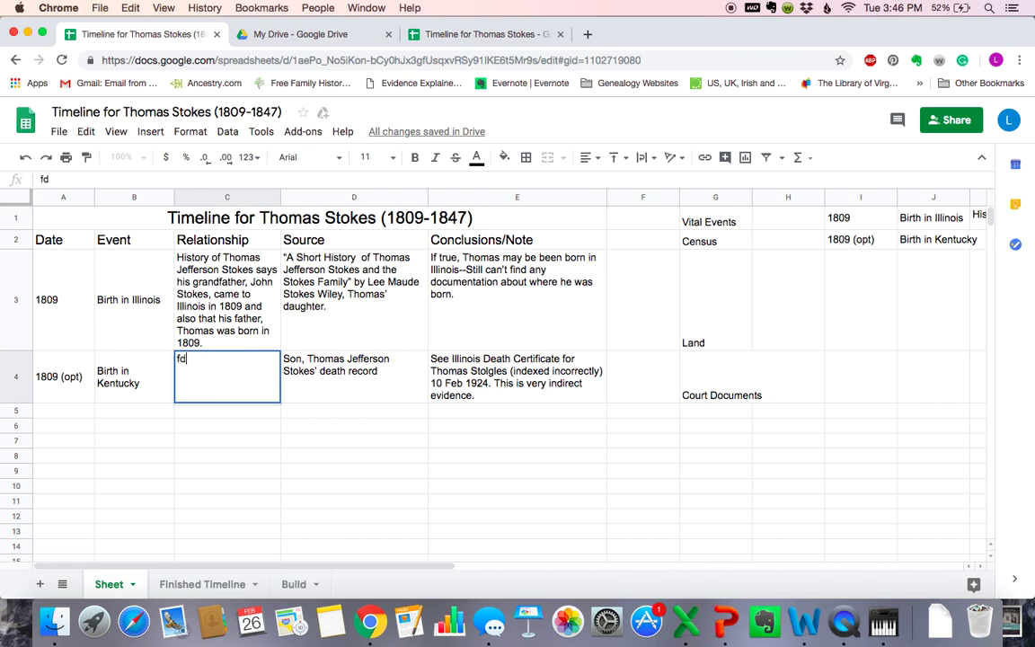
pyautogui.press('BackSpace')
pyautogui.press('BackSpace')
pyautogui.press('BackSpace')
pyautogui.press('BackSpace')
pyautogui.press('BackSpace')
pyautogui.press('BackSpace')
pyautogui.click(363, 309)
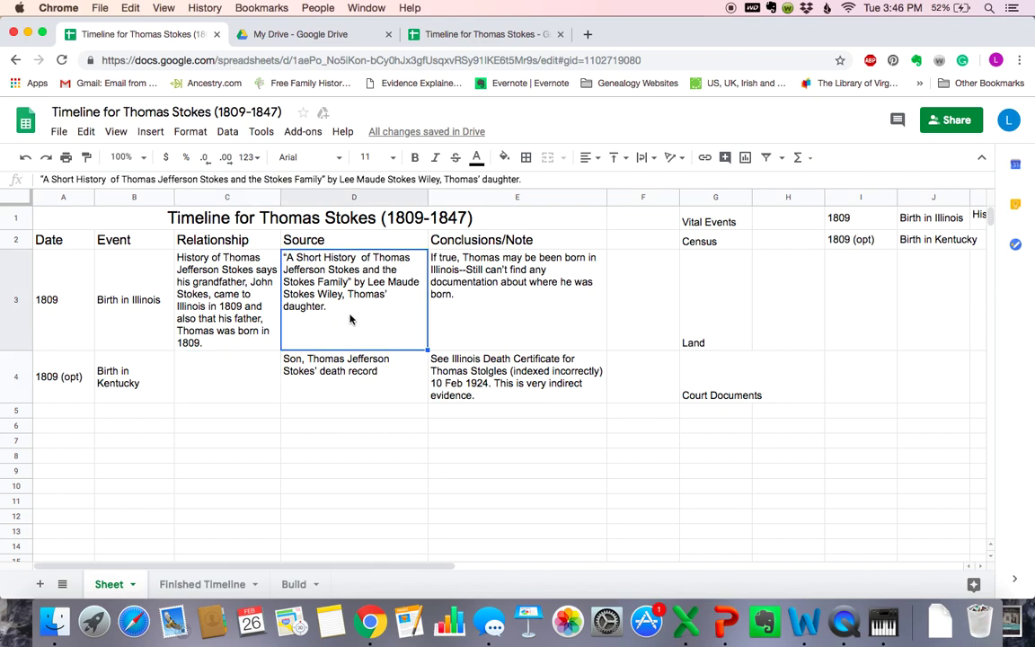
pyautogui.doubleClick(351, 319)
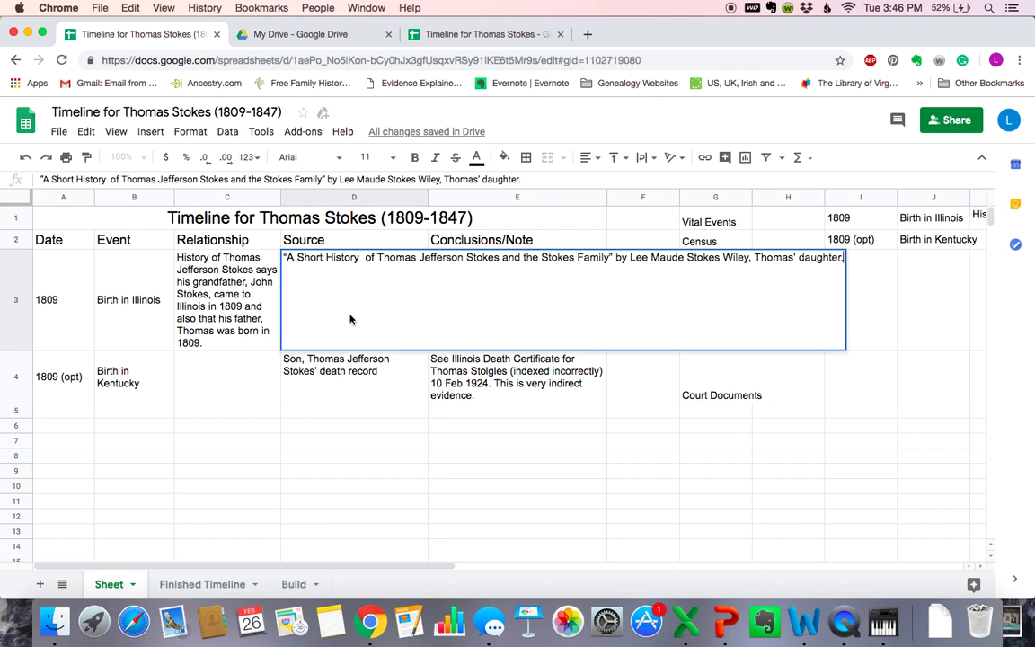
pyautogui.click(868, 302)
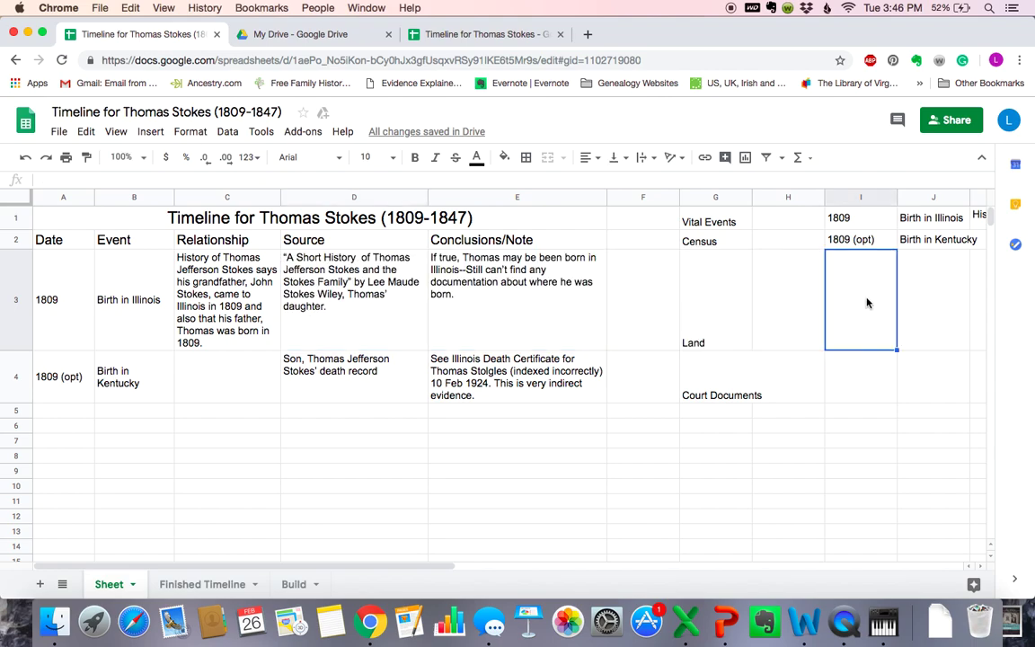
pyautogui.click(529, 326)
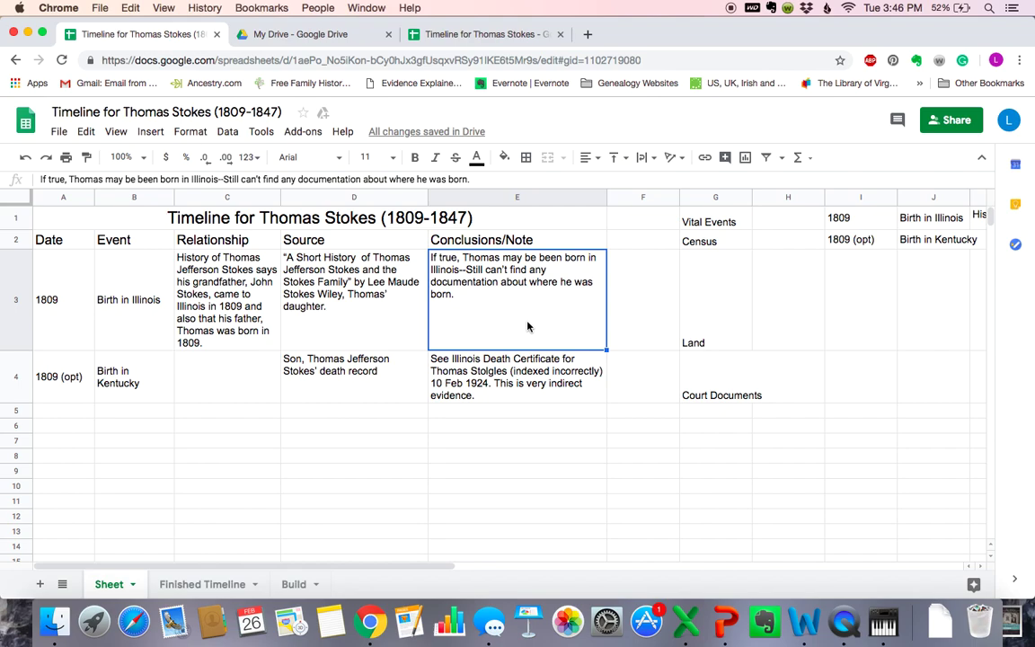
# Insert a line break before "Still can't find any documentation" in the Illinois birth note in E3.
pyautogui.doubleClick(468, 296)
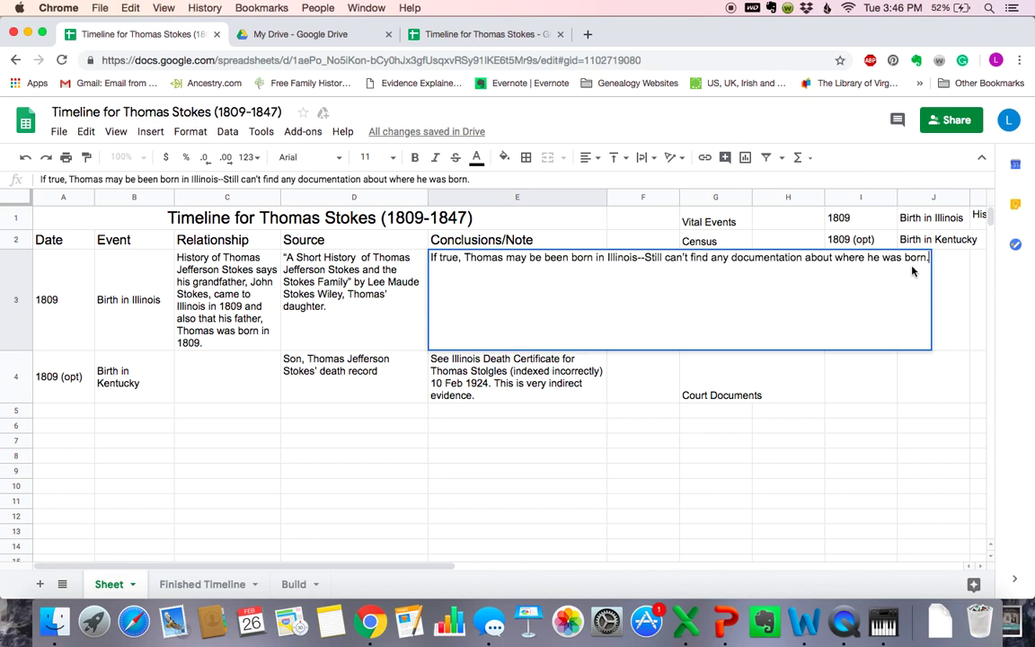
pyautogui.press('Return')
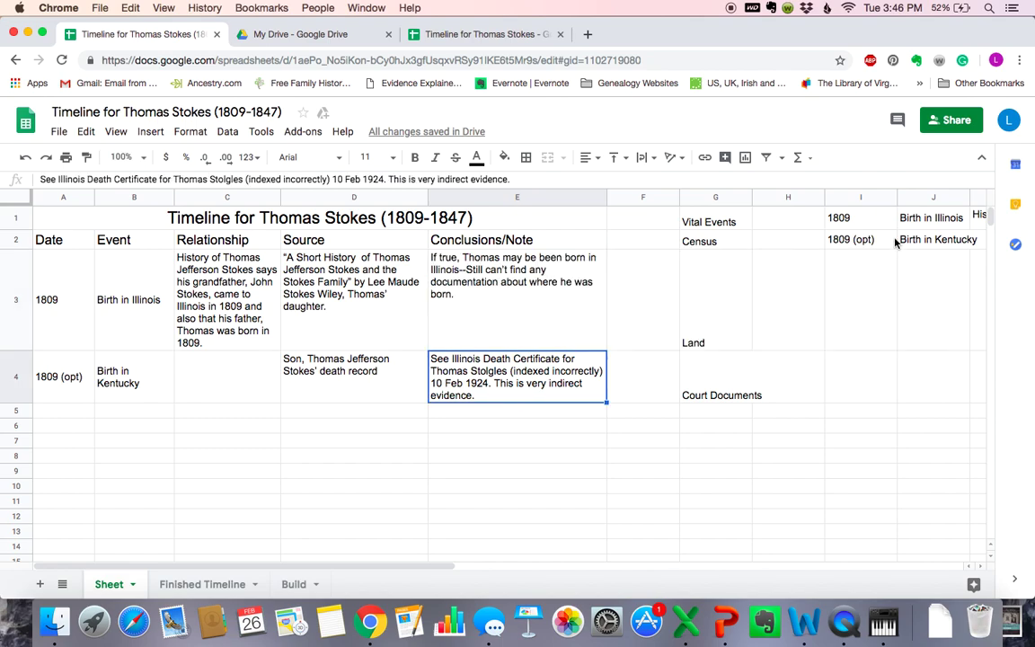
pyautogui.doubleClick(540, 304)
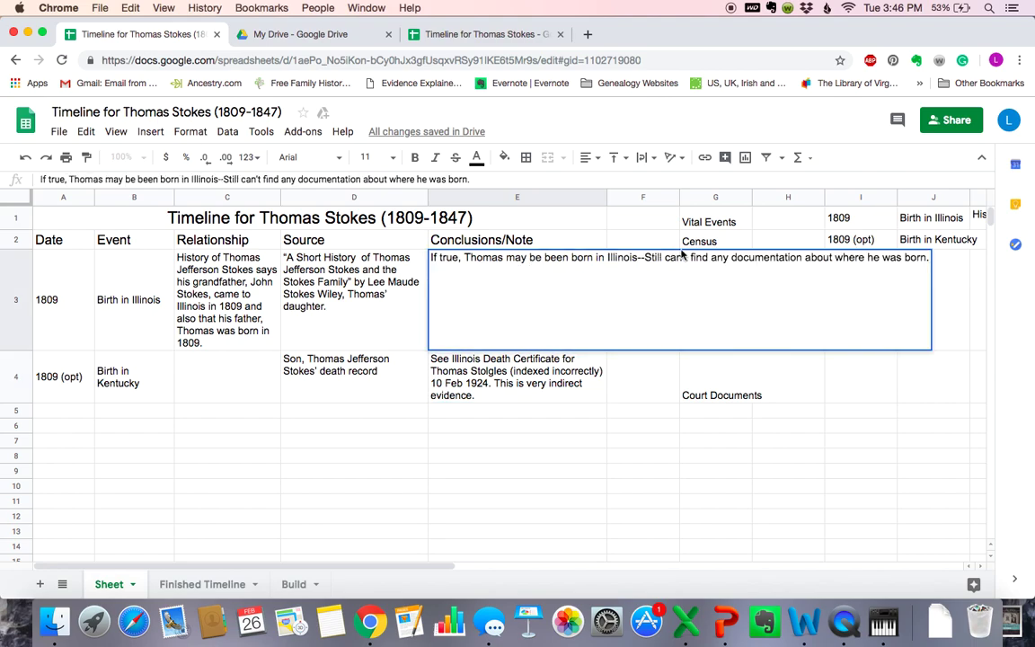
pyautogui.click(645, 258)
pyautogui.hotkey('alt', 'Return')
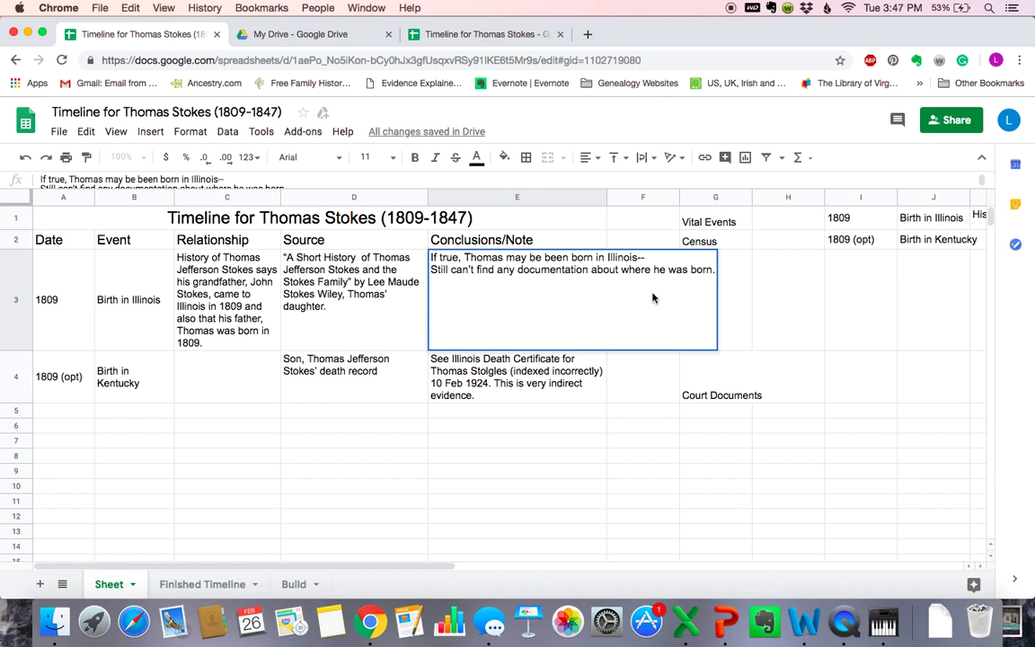
pyautogui.click(401, 313)
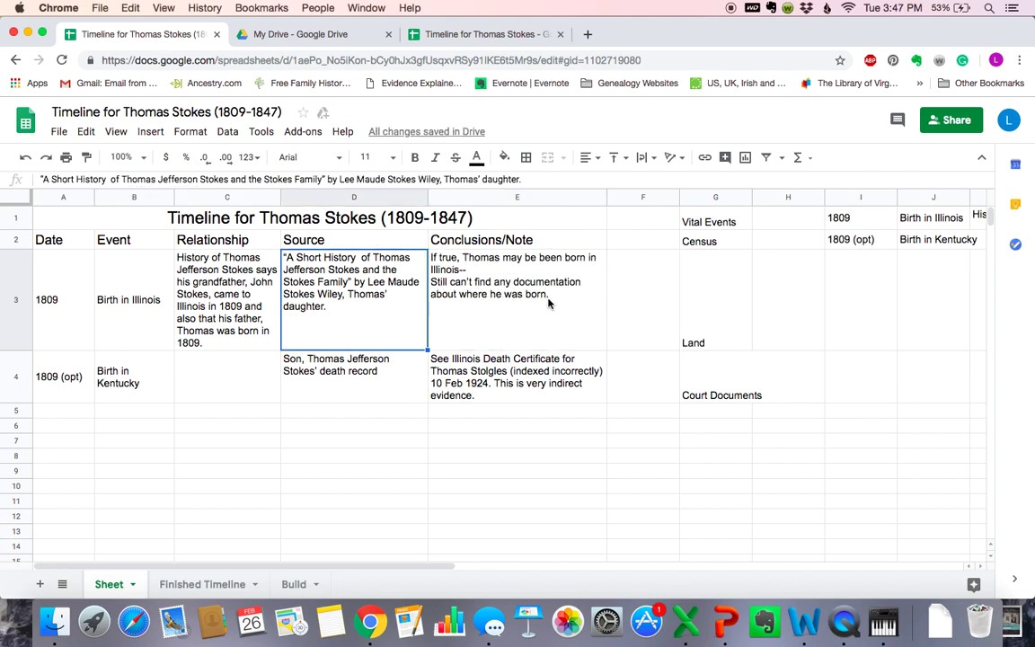
pyautogui.click(433, 275)
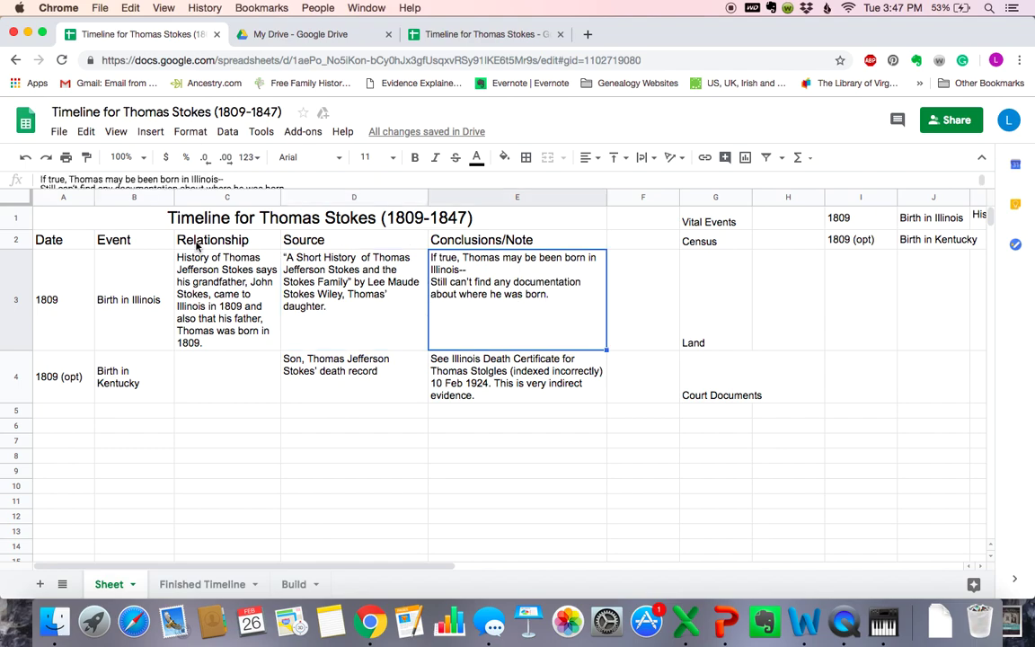
# Apply all borders to the timeline table in columns A to E, from the heading row 2 down through the empty rows.
pyautogui.click(90, 214)
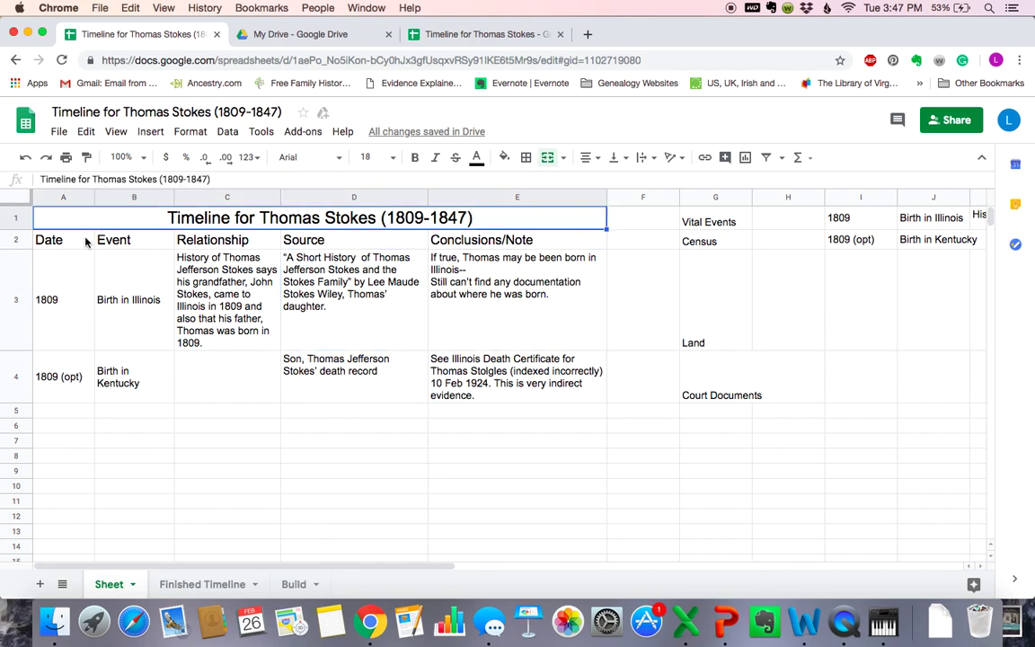
pyautogui.click(86, 242)
pyautogui.moveTo(86, 242); pyautogui.dragTo(526, 578)
pyautogui.scroll(5, 487, 388)
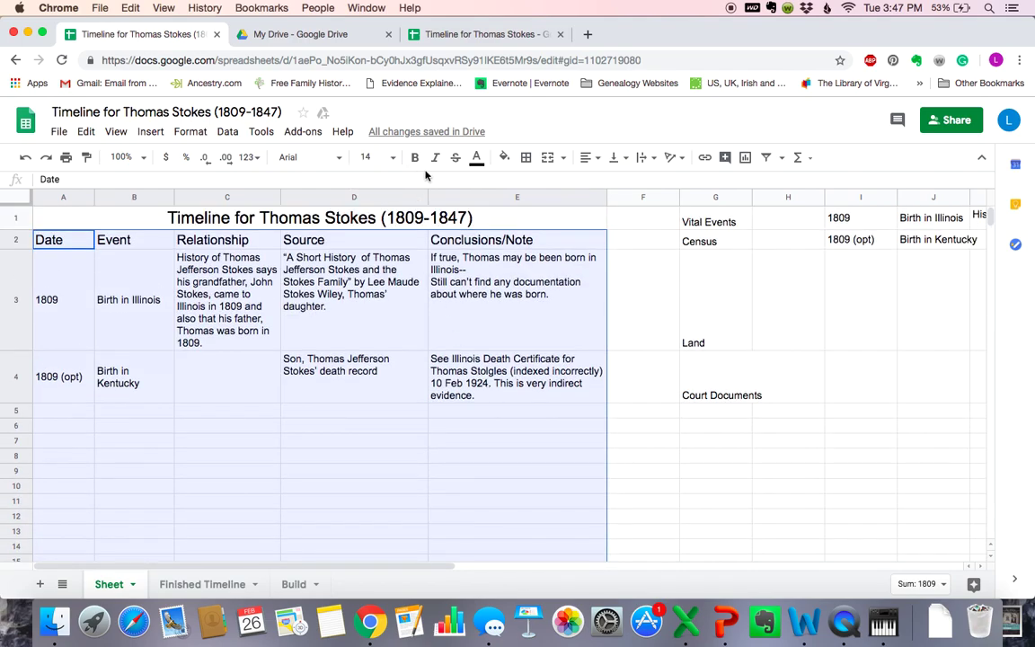
pyautogui.click(526, 159)
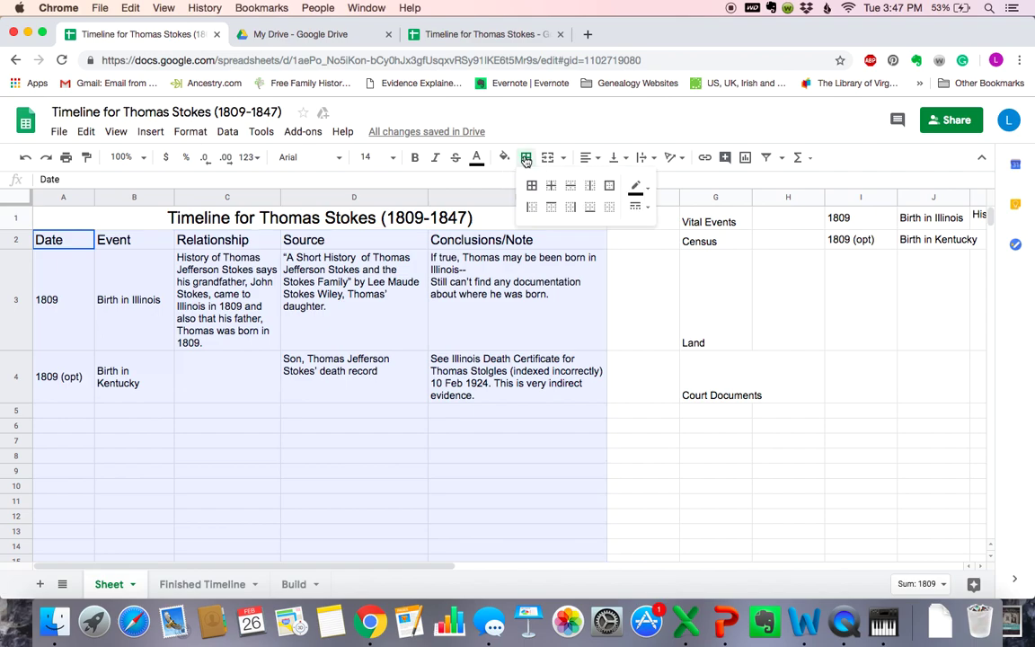
pyautogui.click(532, 186)
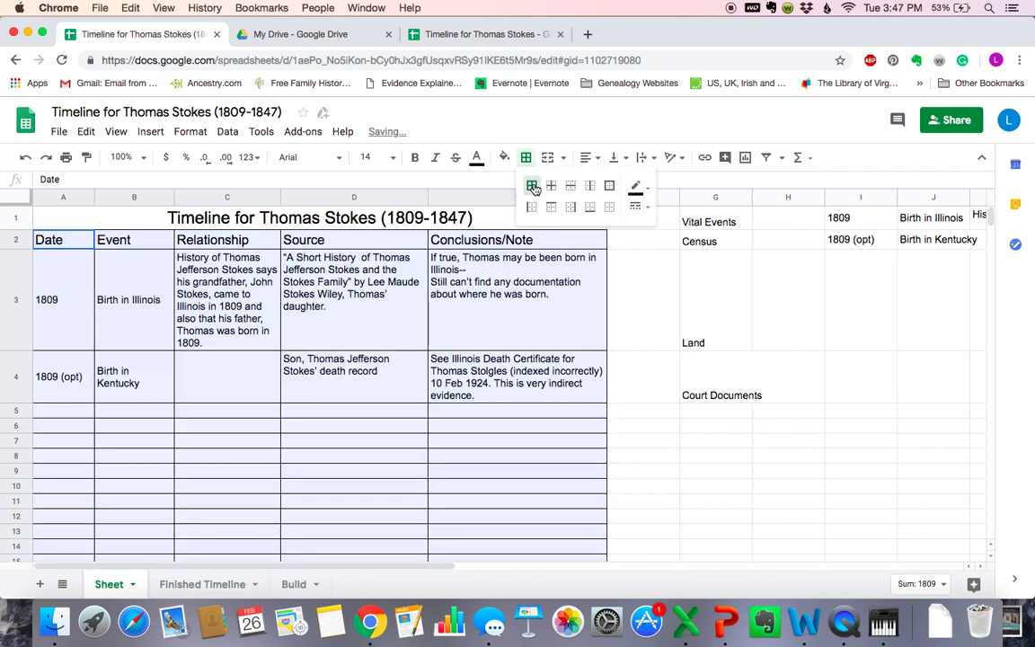
pyautogui.click(647, 301)
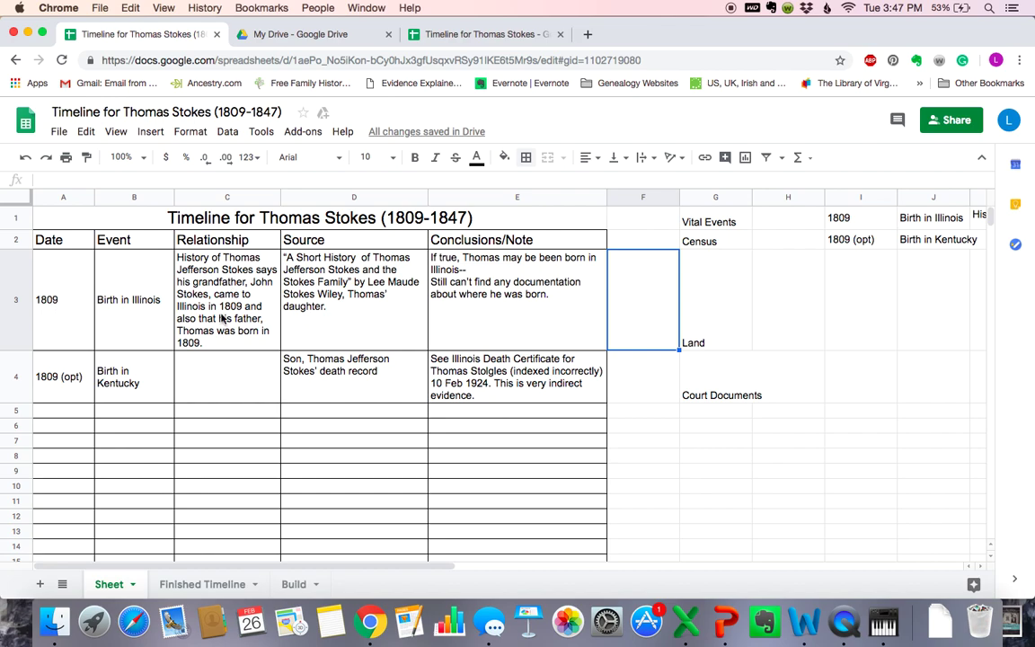
# Center the two birth dates in A3 and A4 horizontally.
pyautogui.click(594, 158)
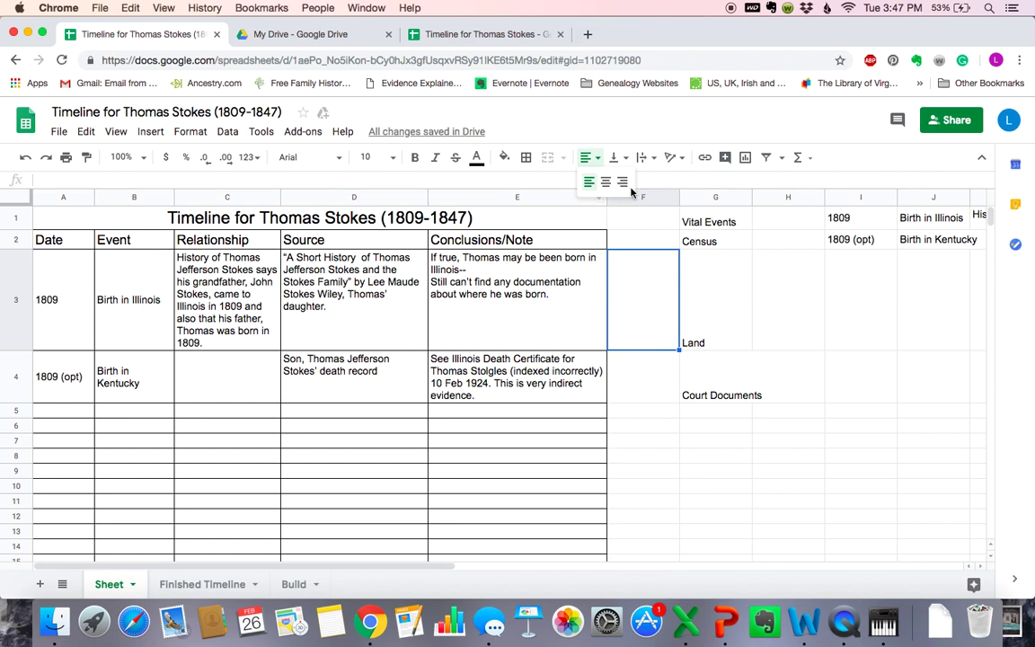
pyautogui.click(55, 281)
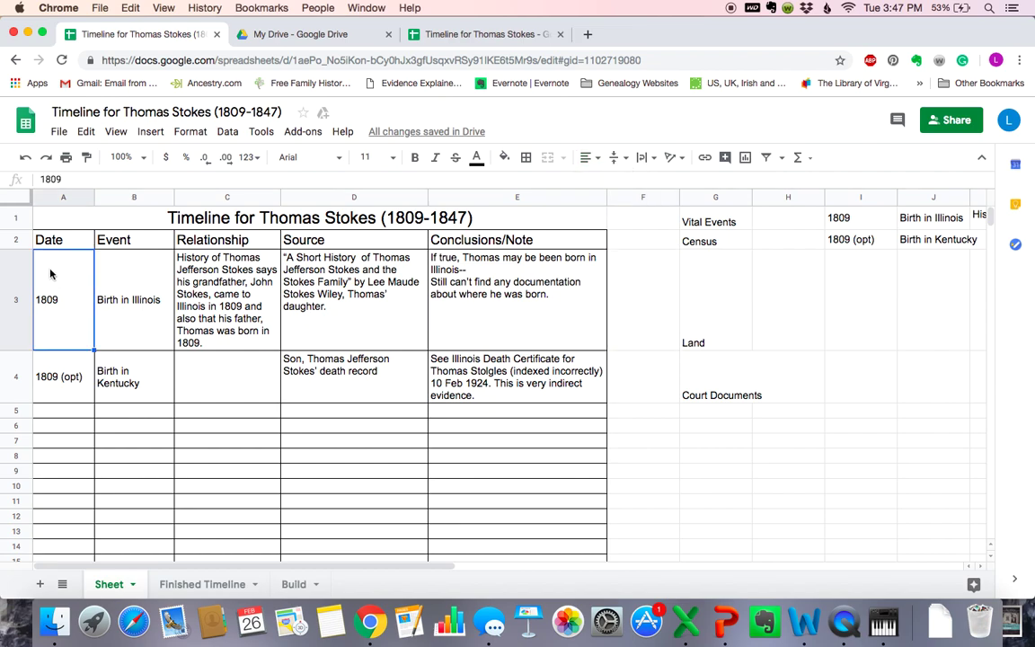
pyautogui.moveTo(50, 283); pyautogui.dragTo(69, 385)
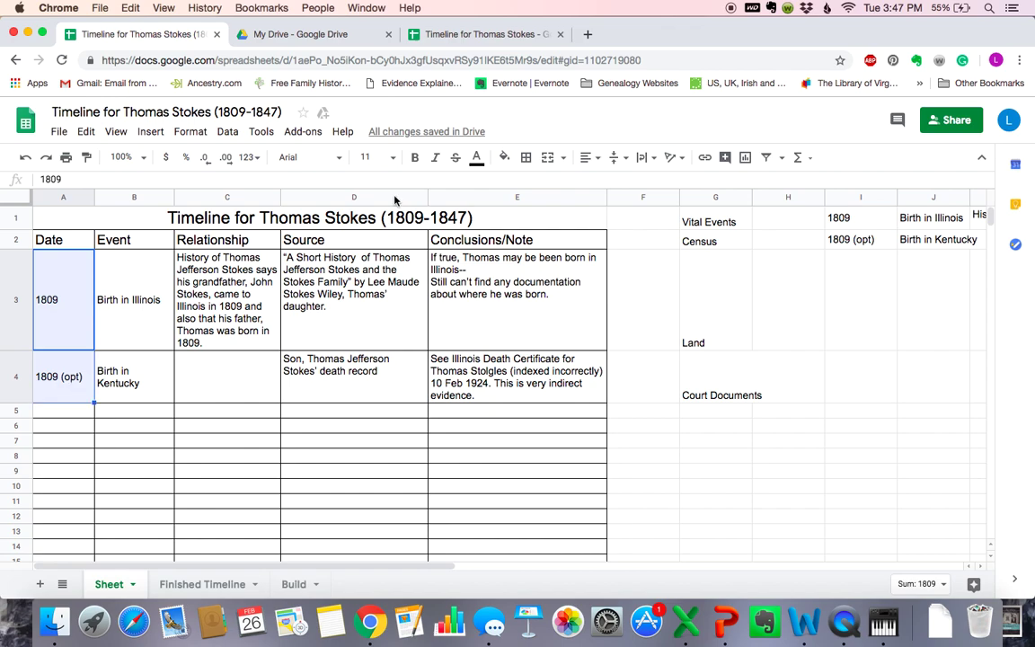
pyautogui.click(594, 157)
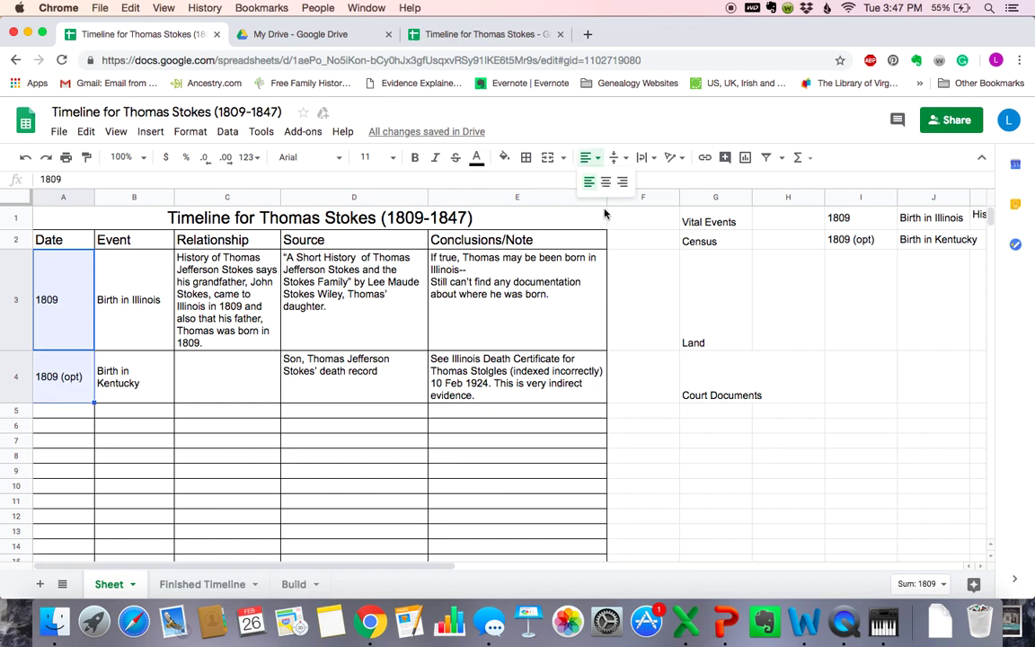
pyautogui.click(606, 181)
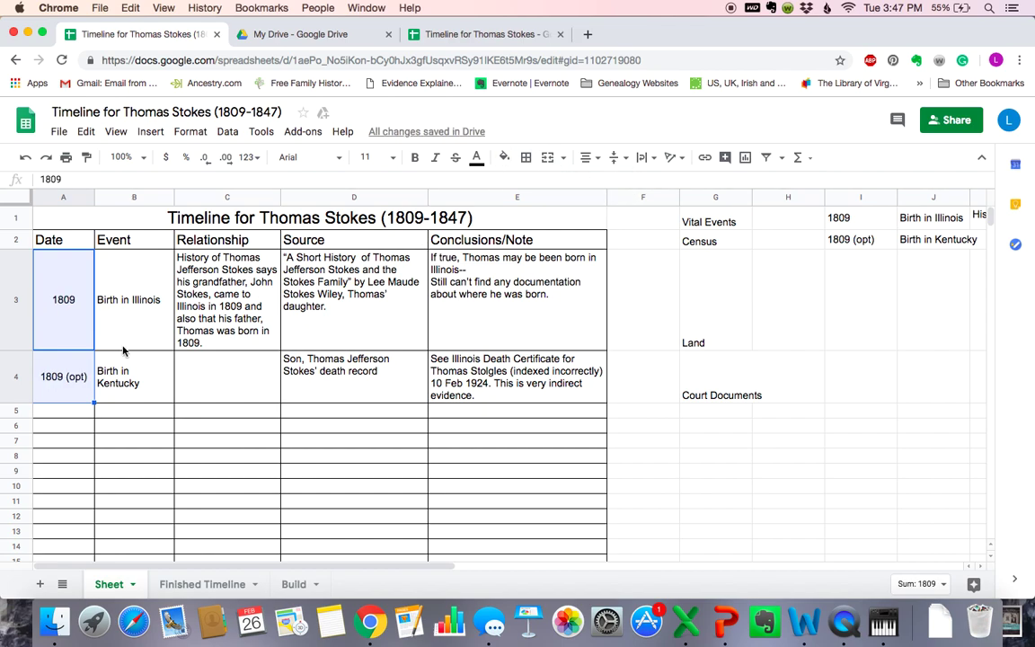
# Try top and bottom vertical alignment on the Birth in Illinois entry in B3, then set it back to middle.
pyautogui.click(125, 311)
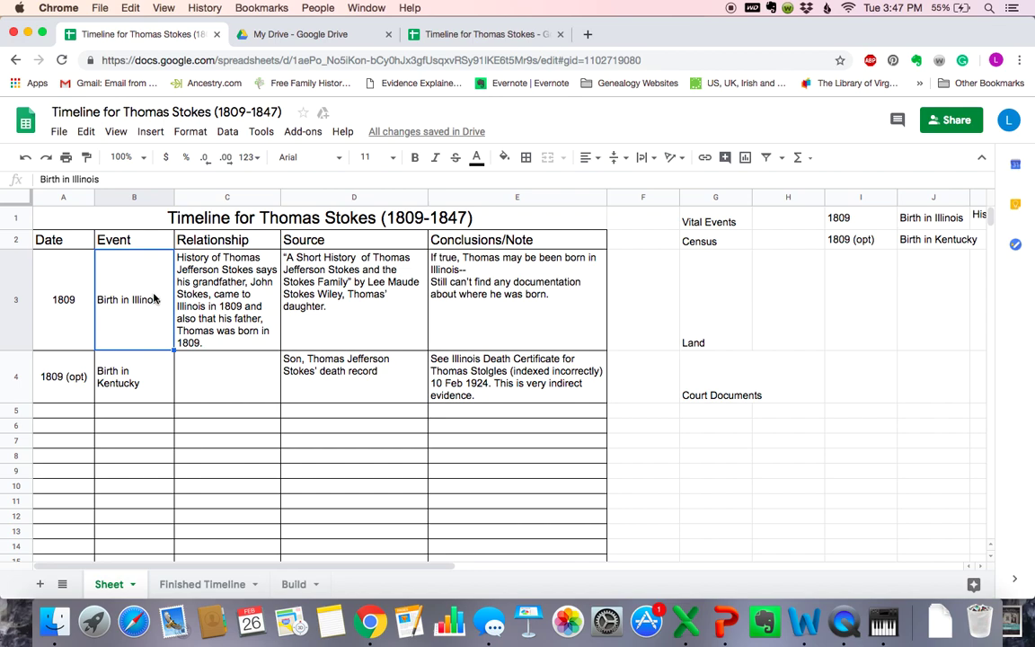
pyautogui.click(626, 160)
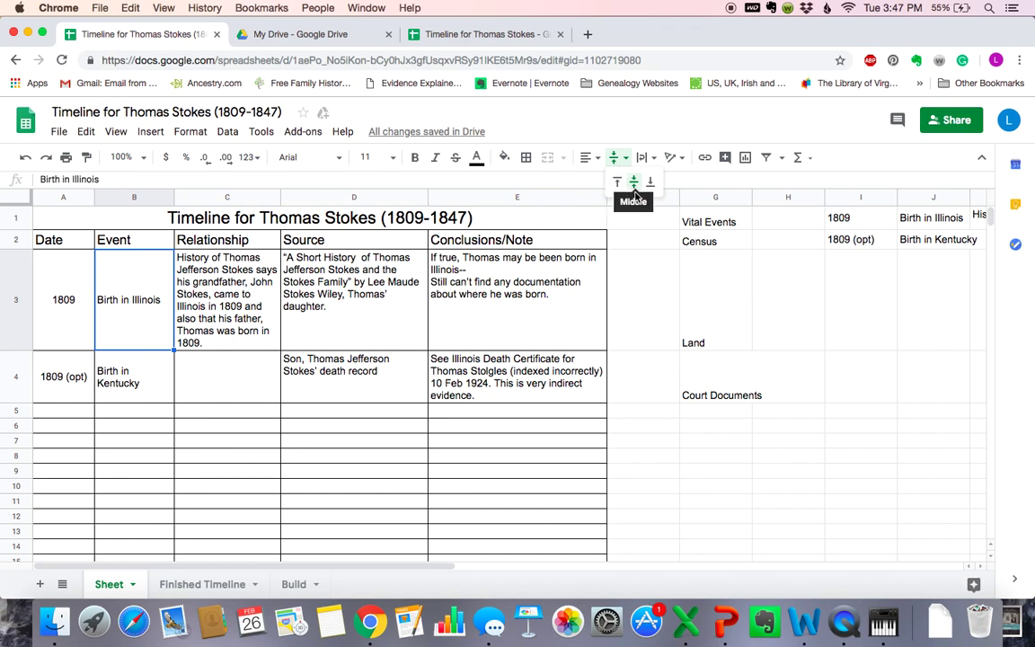
pyautogui.click(618, 183)
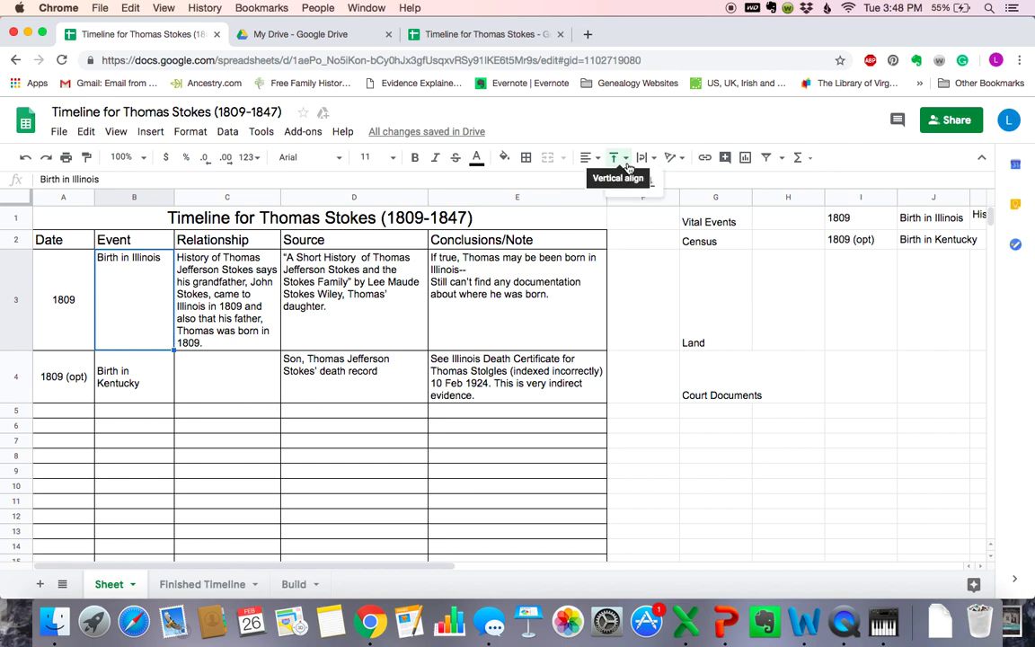
pyautogui.click(627, 167)
pyautogui.click(653, 183)
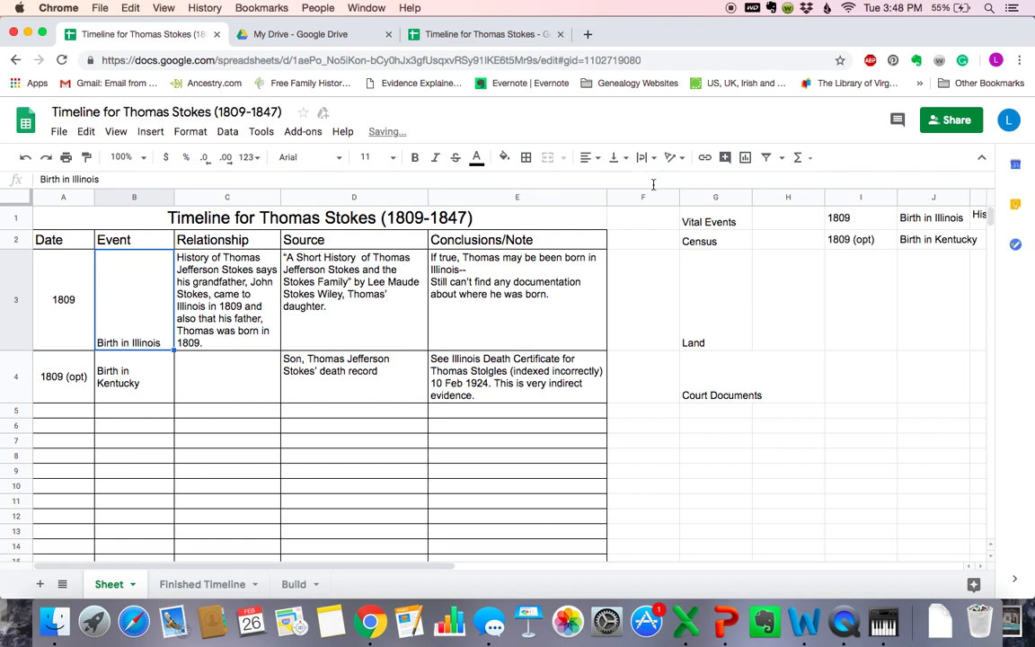
pyautogui.click(629, 164)
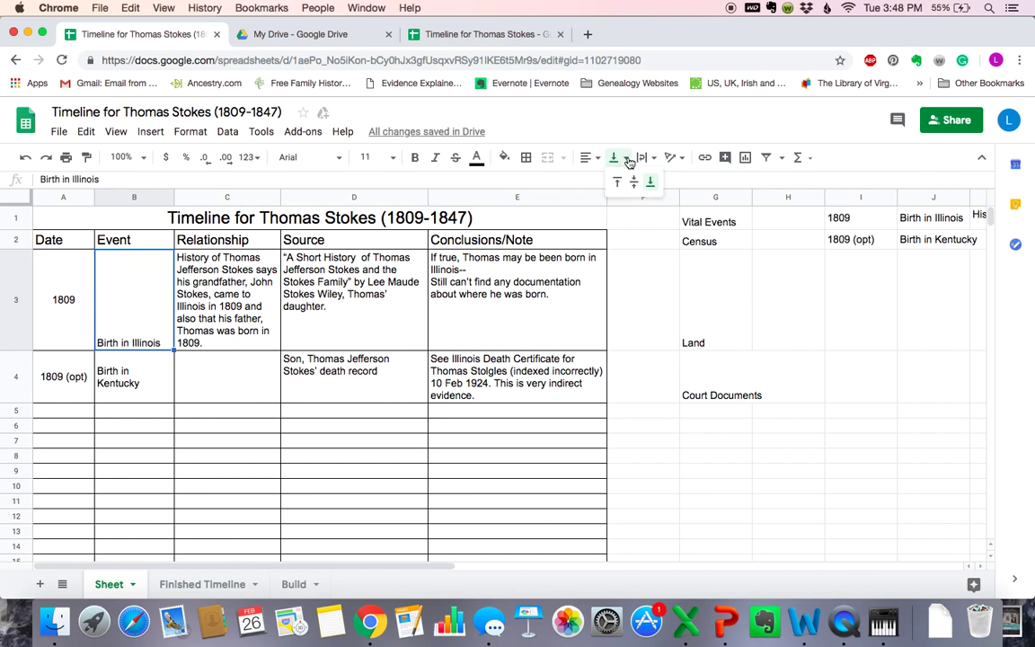
pyautogui.click(633, 182)
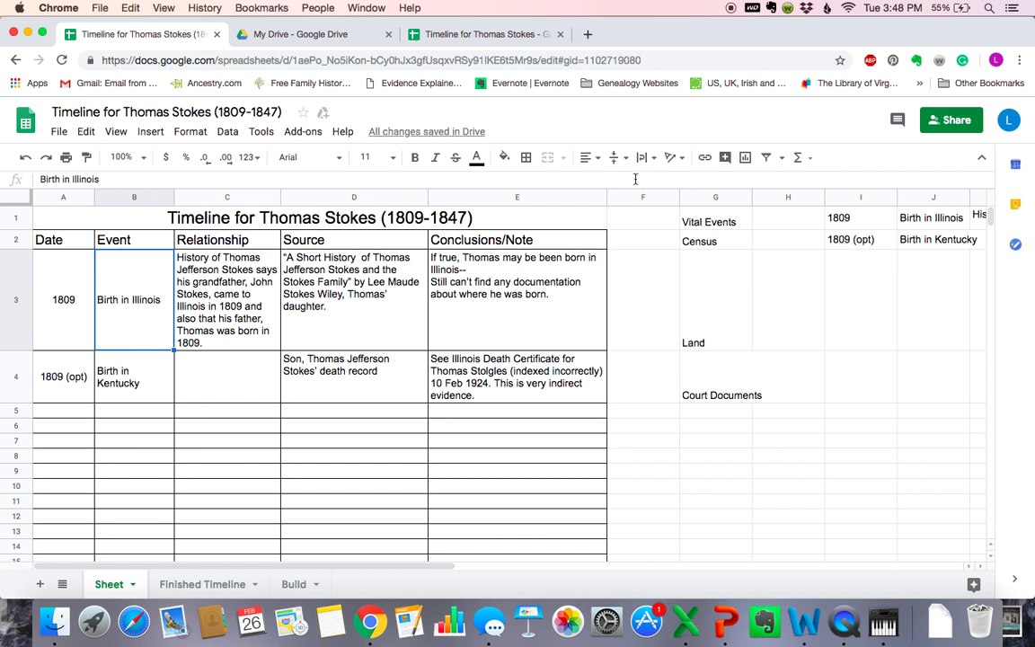
pyautogui.click(771, 285)
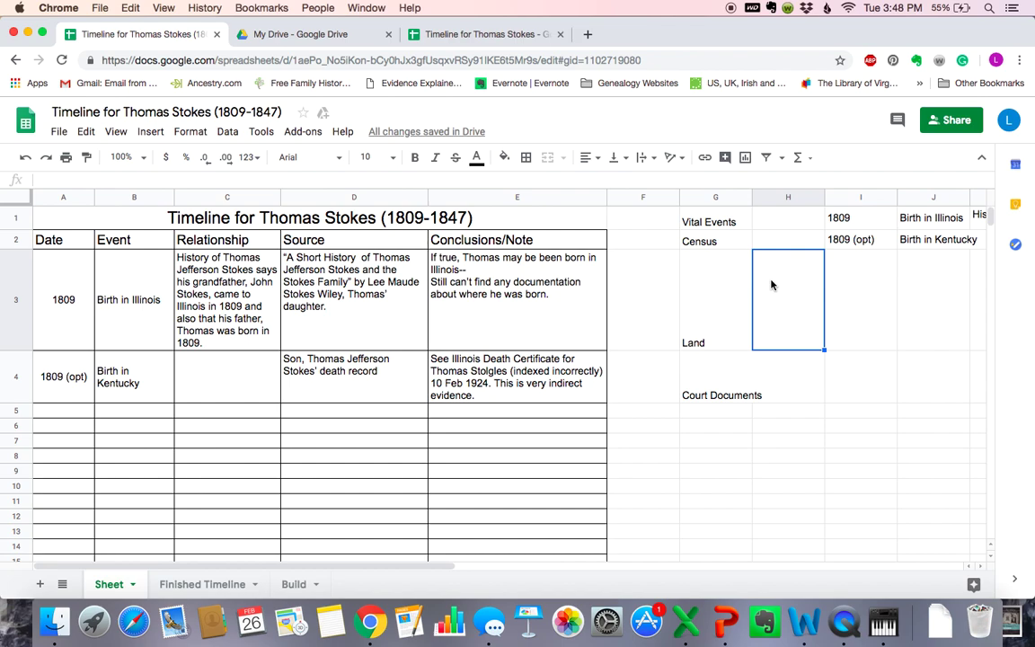
# Fill the column headings in A2 to E2 with gray.
pyautogui.click(716, 221)
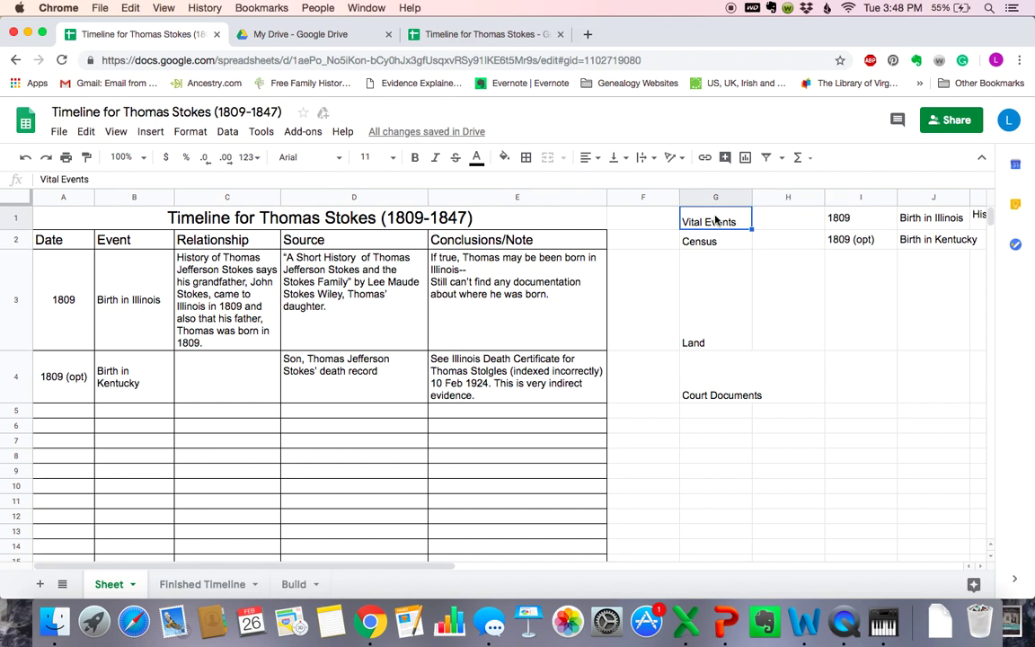
pyautogui.moveTo(56, 240); pyautogui.dragTo(513, 249)
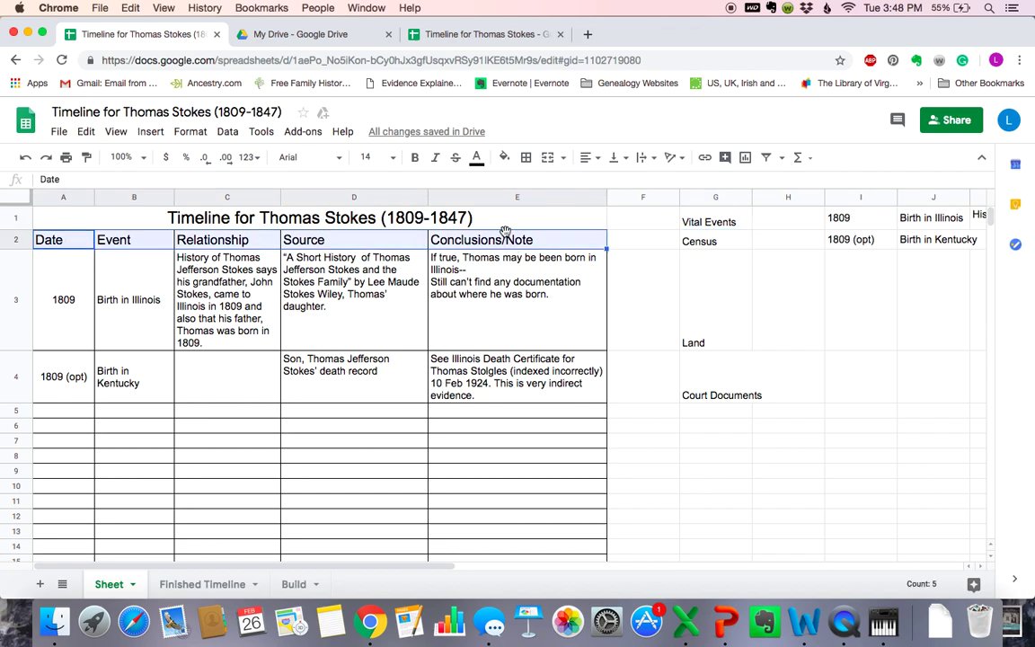
pyautogui.click(505, 159)
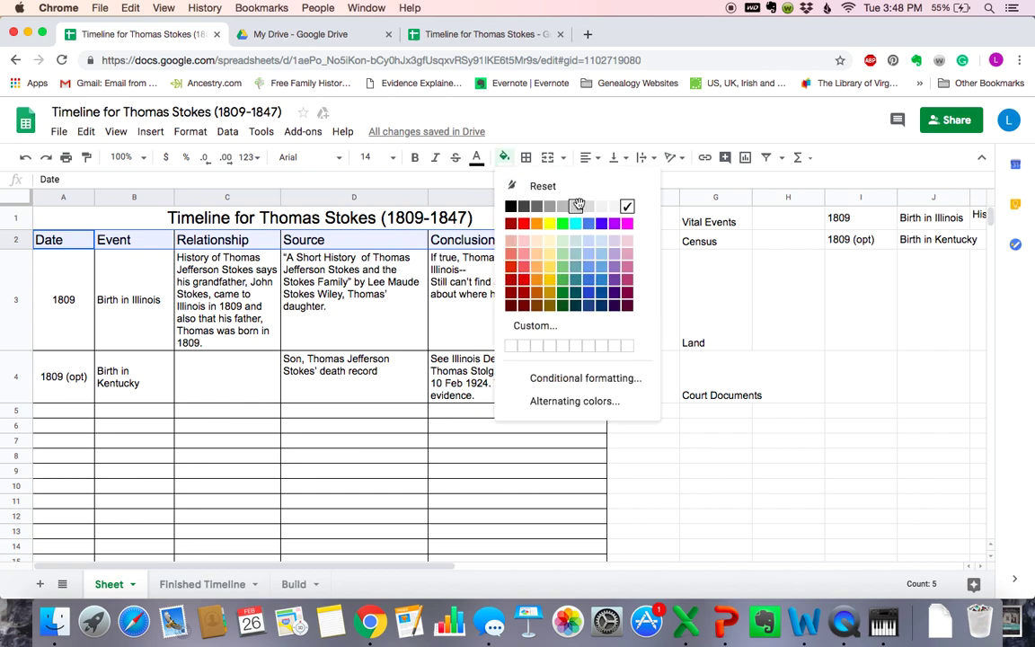
pyautogui.click(576, 207)
pyautogui.click(635, 302)
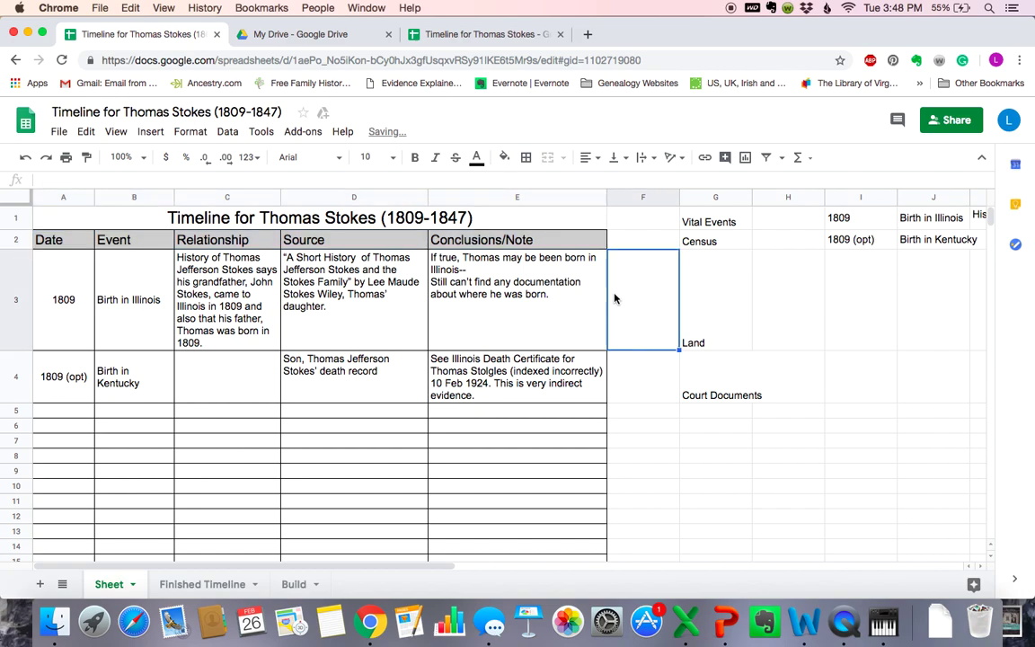
# Fill the Vital Events category label in G1 with light red.
pyautogui.click(702, 220)
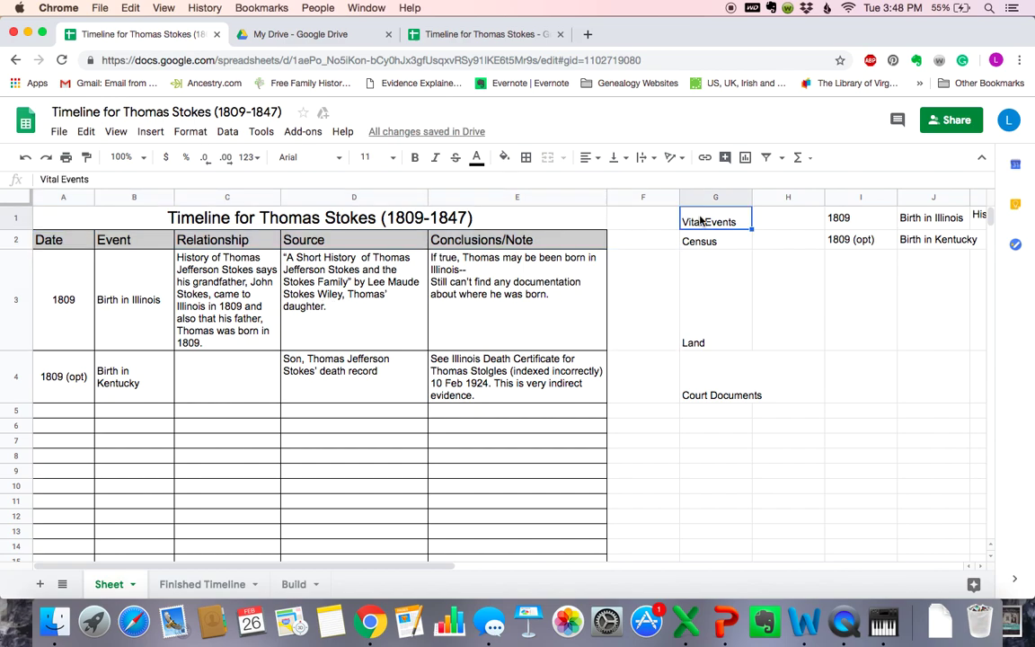
pyautogui.click(505, 160)
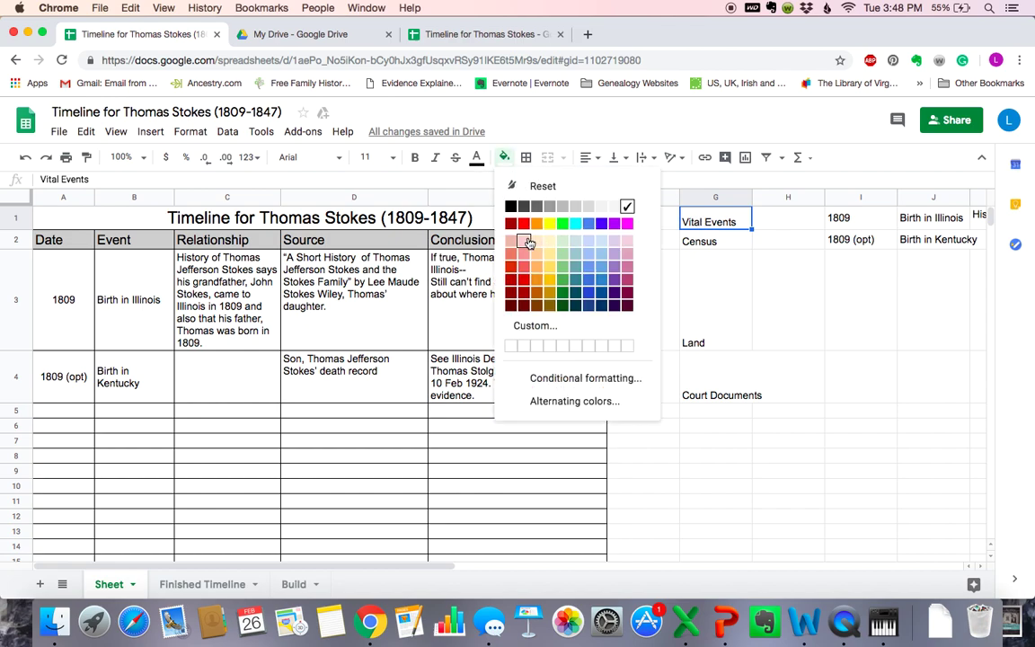
pyautogui.click(525, 241)
# Fill the Census category label in G2 with light blue and the Land label in G3 with light green.
pyautogui.click(726, 244)
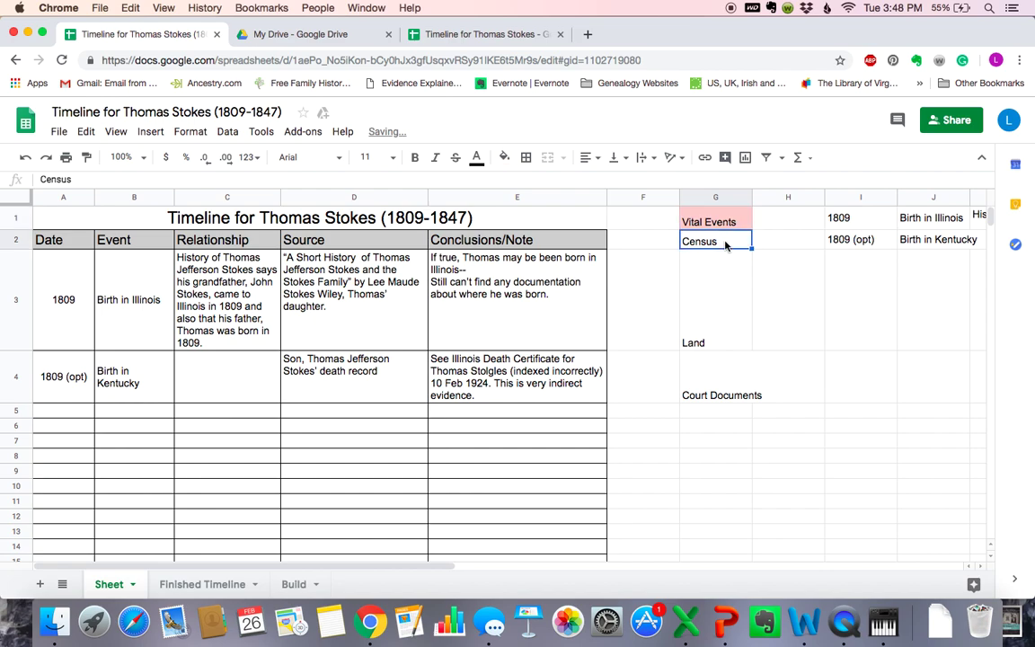
pyautogui.click(506, 159)
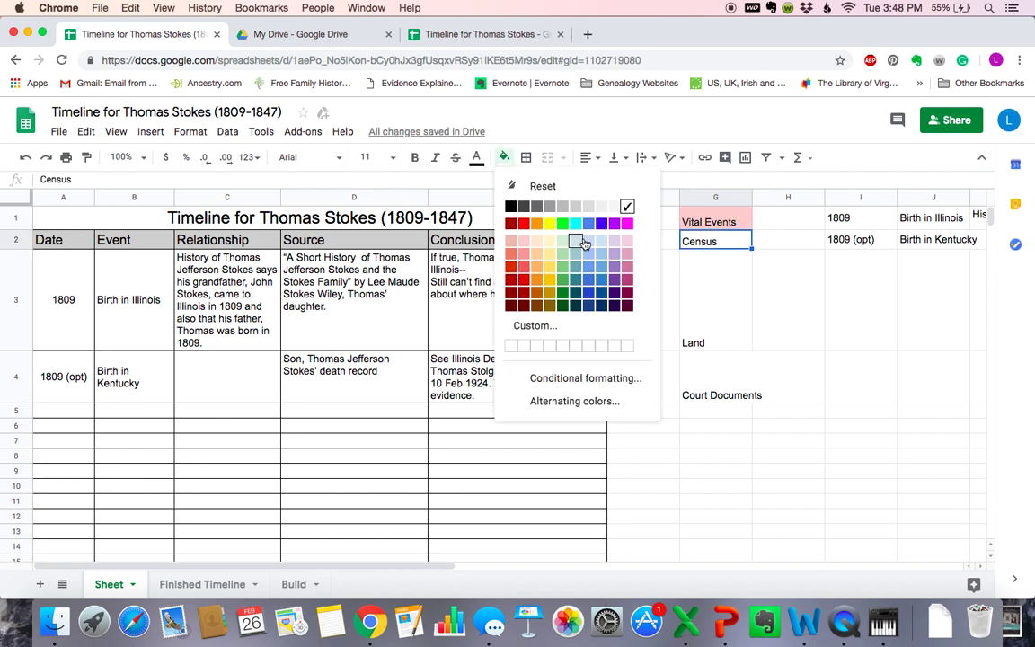
pyautogui.click(588, 244)
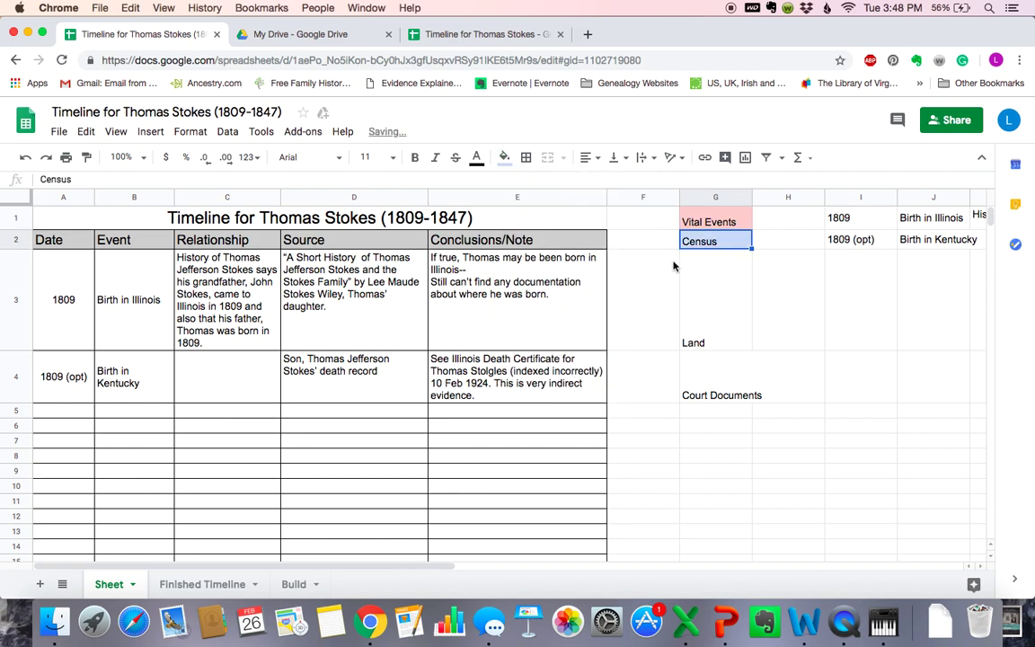
pyautogui.click(710, 292)
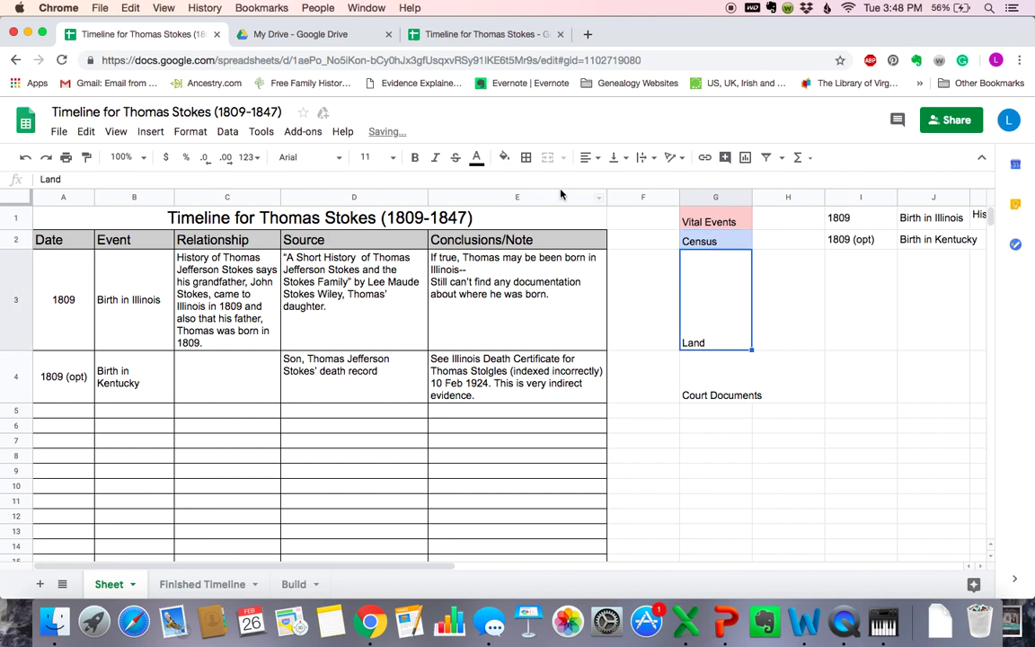
pyautogui.click(504, 158)
pyautogui.click(562, 239)
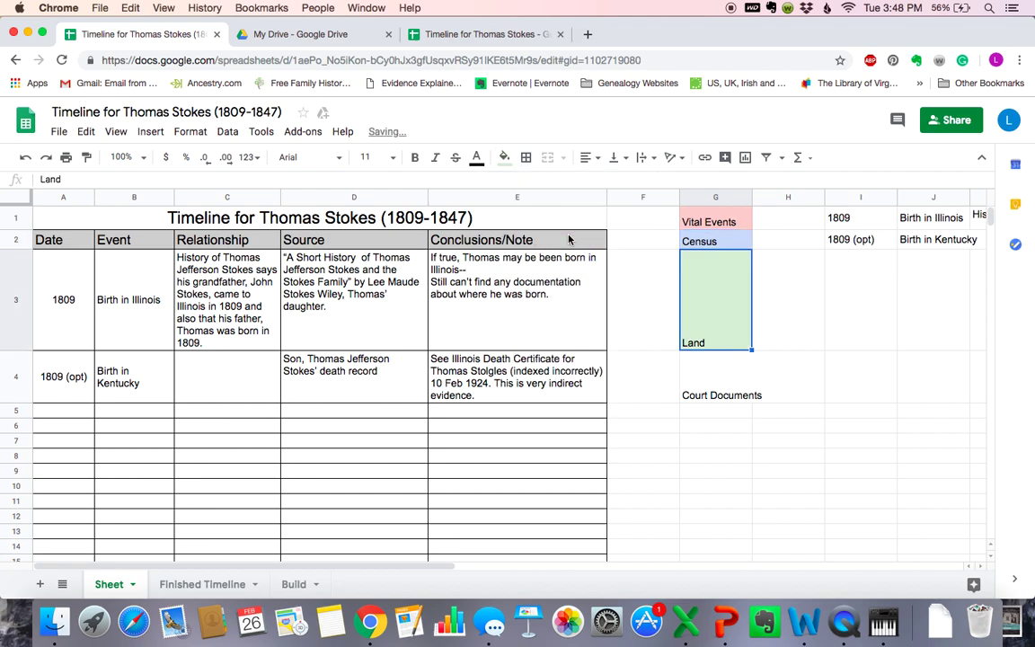
# Fill the Court Documents category label in G4 with light yellow.
pyautogui.click(704, 377)
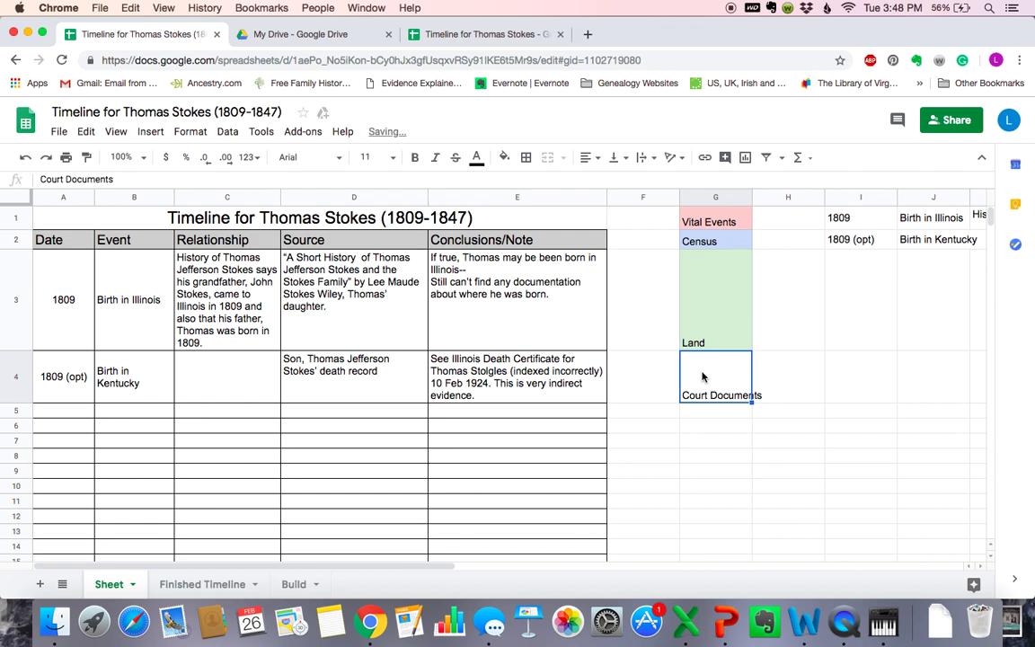
pyautogui.click(504, 158)
pyautogui.click(550, 240)
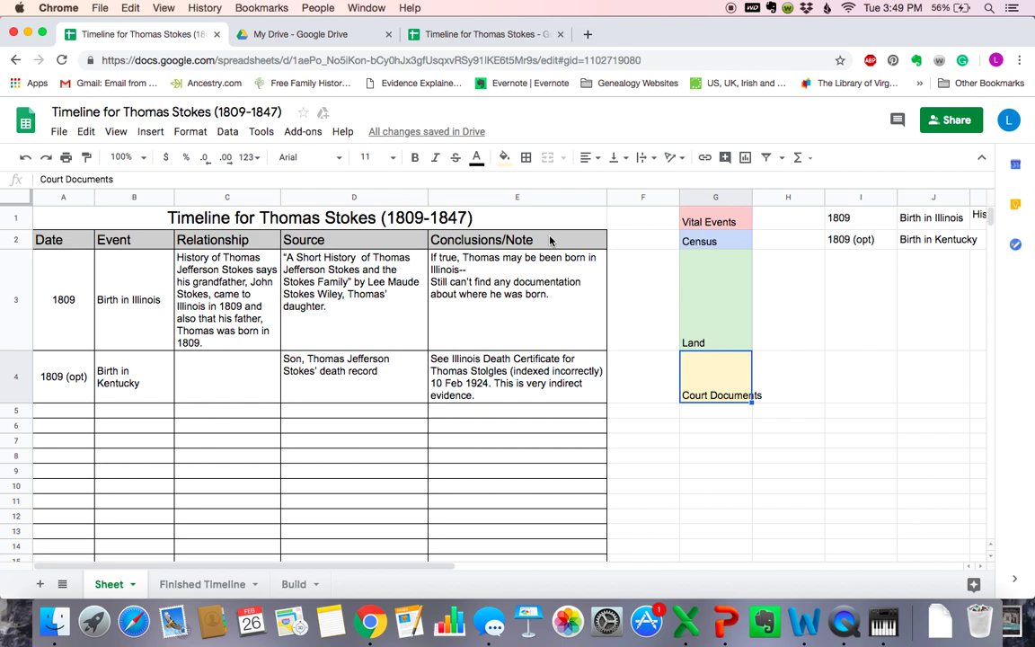
# Fill the two birth entries in A3 to E4 with the same light red as the Vital Events label.
pyautogui.moveTo(68, 252); pyautogui.dragTo(522, 379)
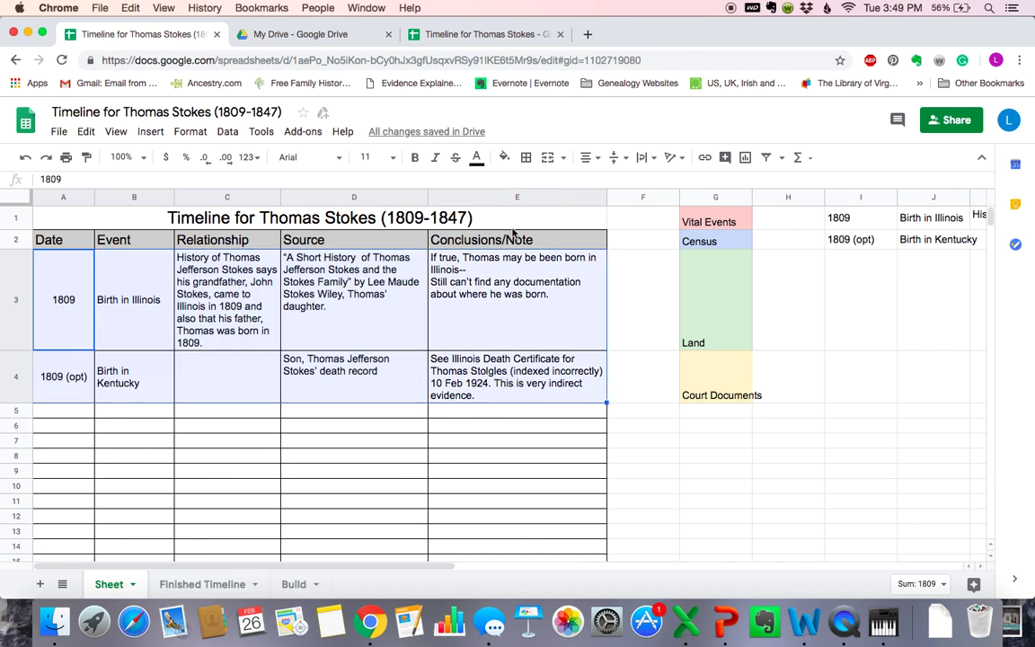
pyautogui.click(505, 158)
pyautogui.press('Escape')
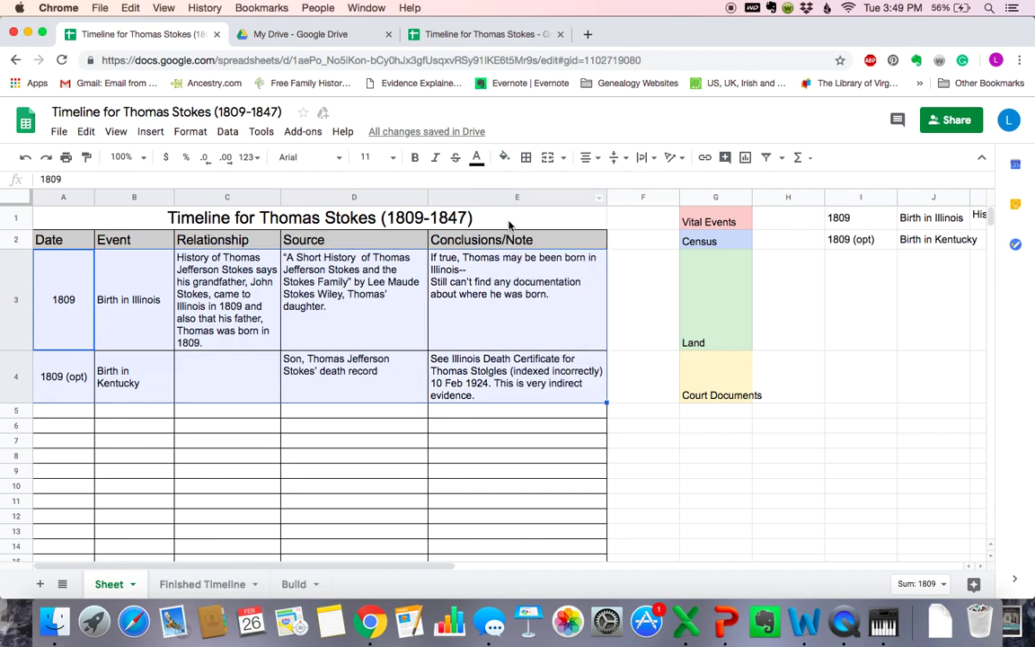
pyautogui.click(505, 158)
pyautogui.click(523, 241)
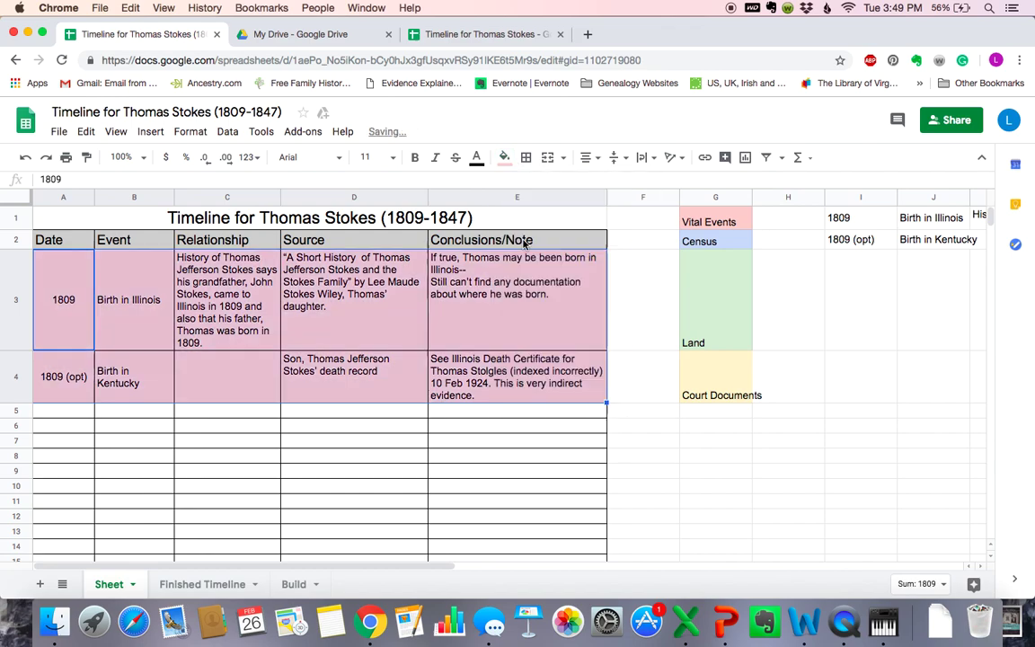
pyautogui.rightClick(627, 304)
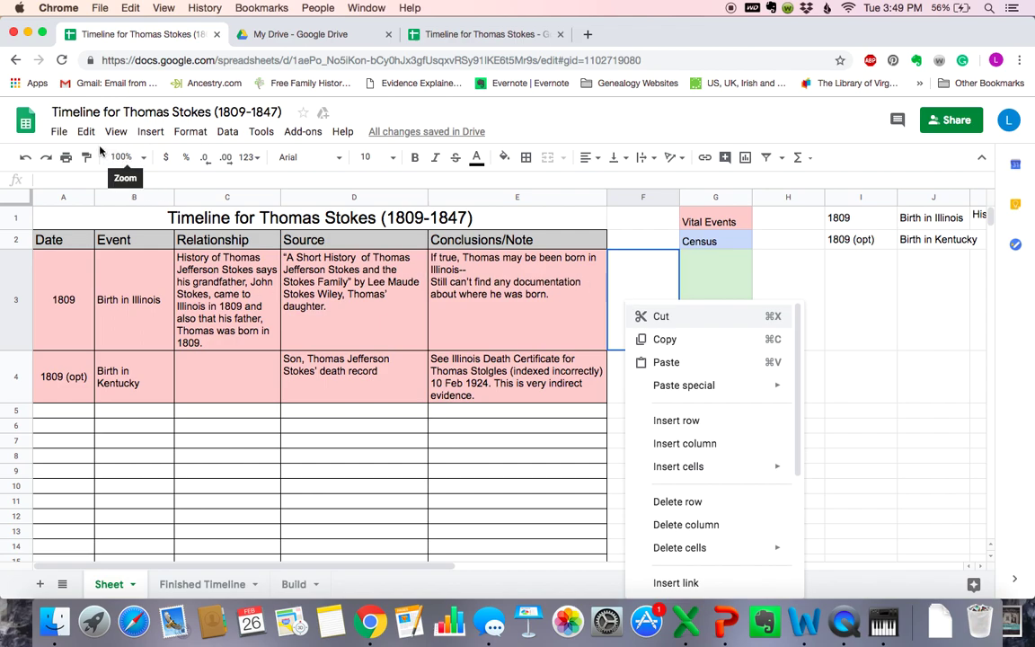
pyautogui.click(150, 133)
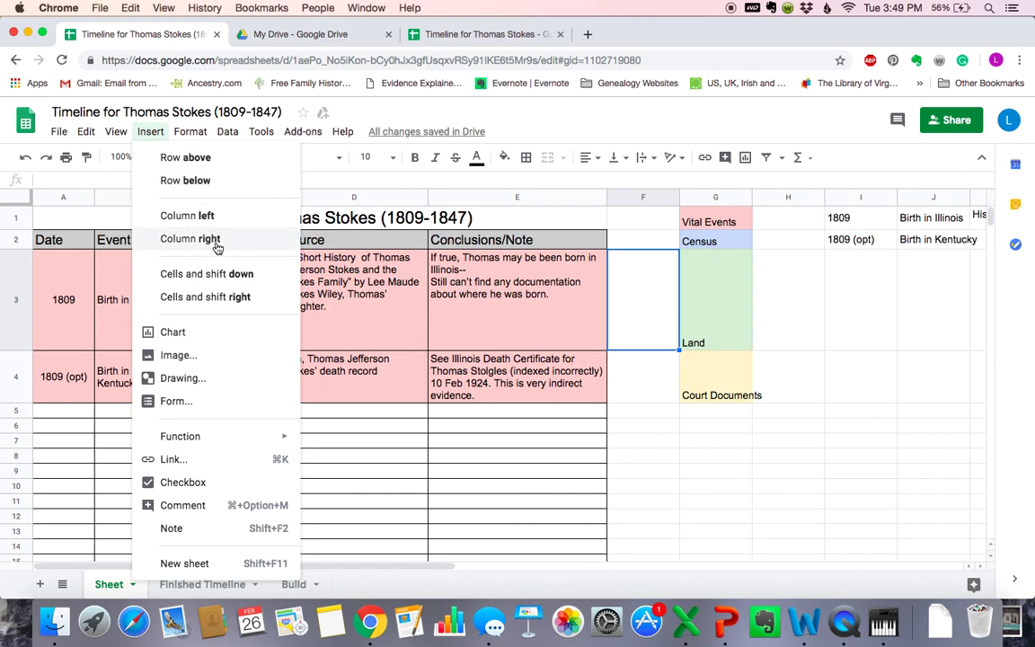
pyautogui.click(85, 133)
pyautogui.click(85, 133)
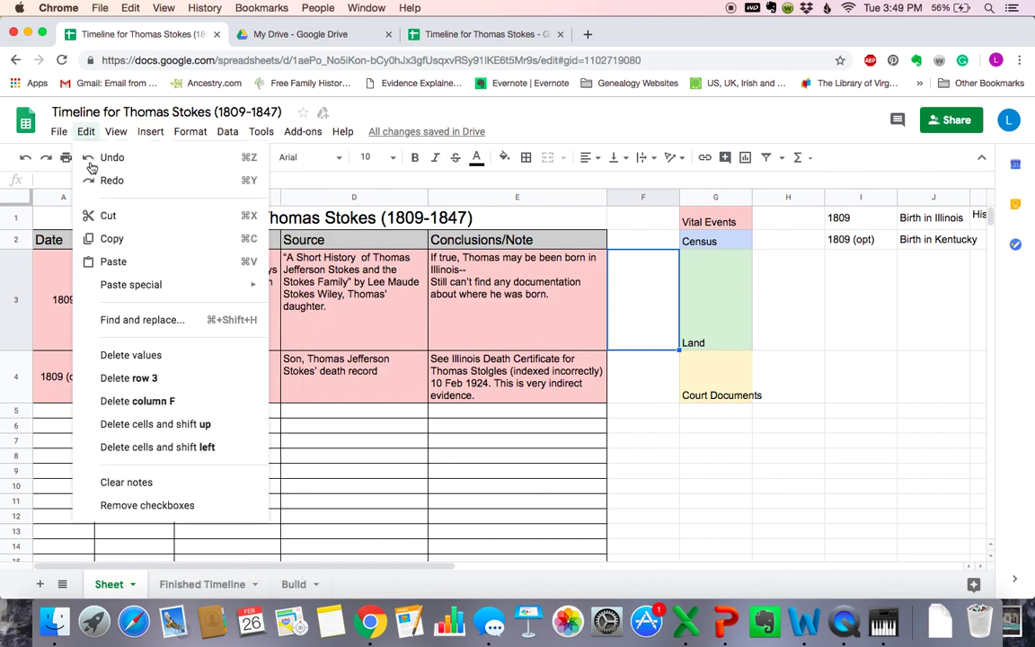
pyautogui.click(338, 430)
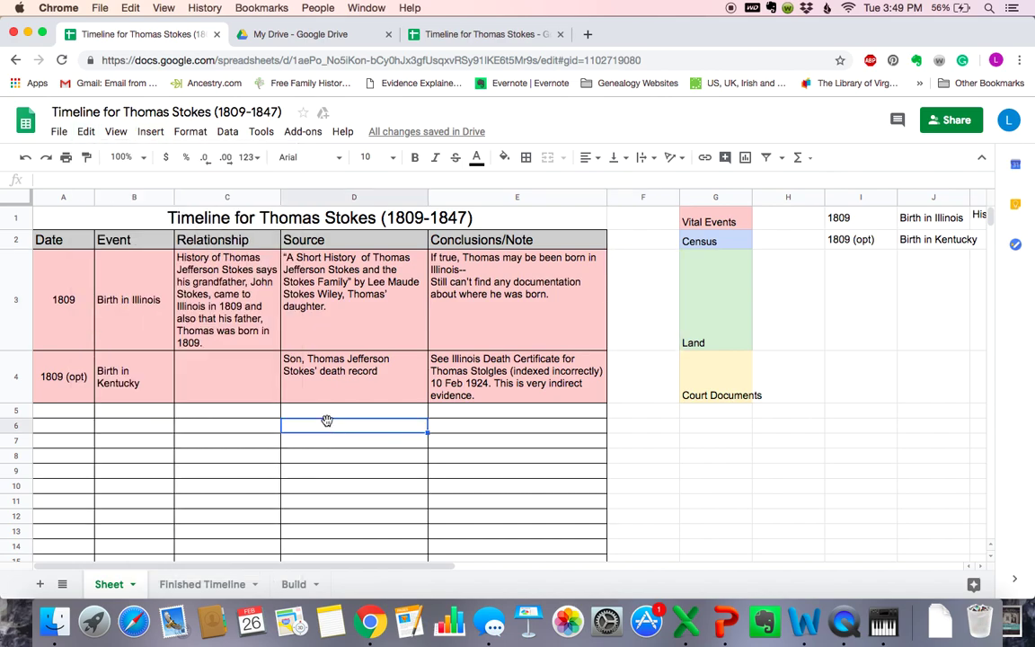
pyautogui.click(86, 133)
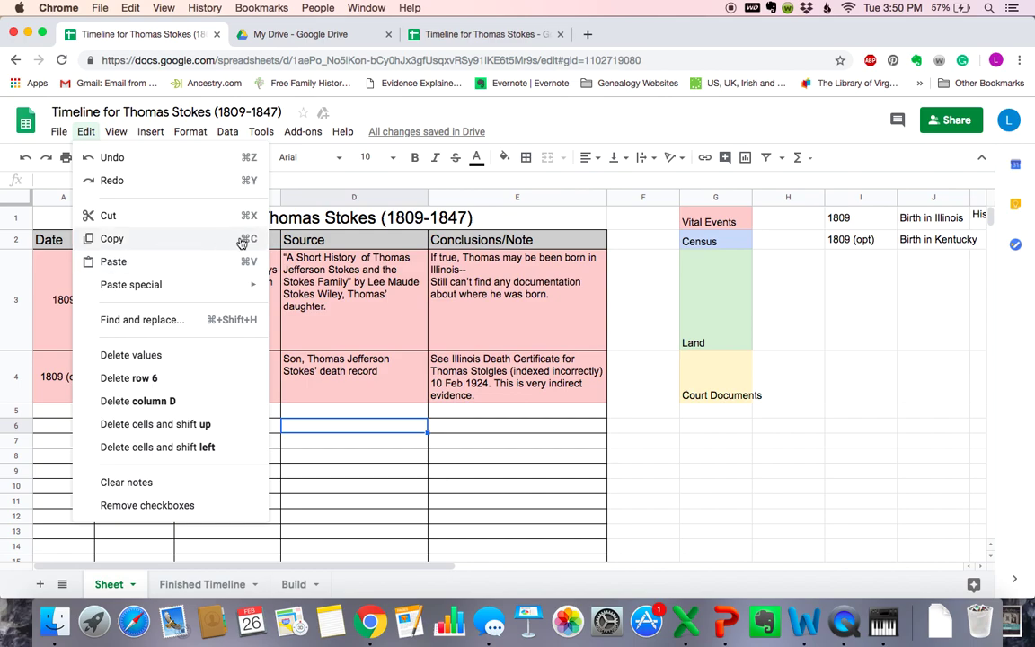
# Examine the color-coded entries on the Finished Timeline sheet, from the 1809 births through the census, land, death and guardianship records.
pyautogui.click(200, 586)
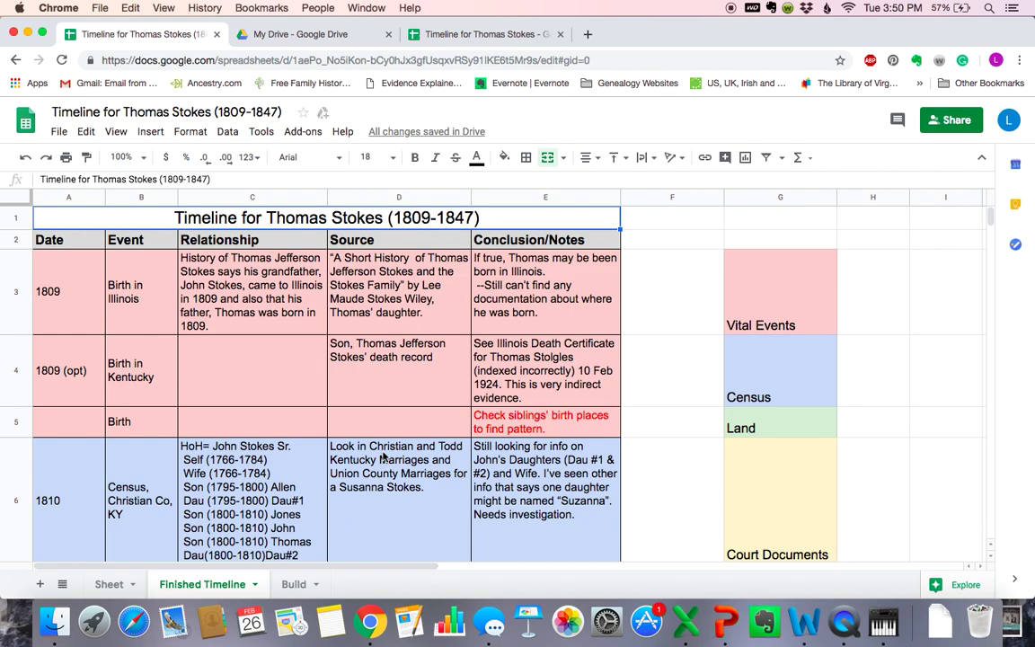
pyautogui.scroll(-5, 383, 457)
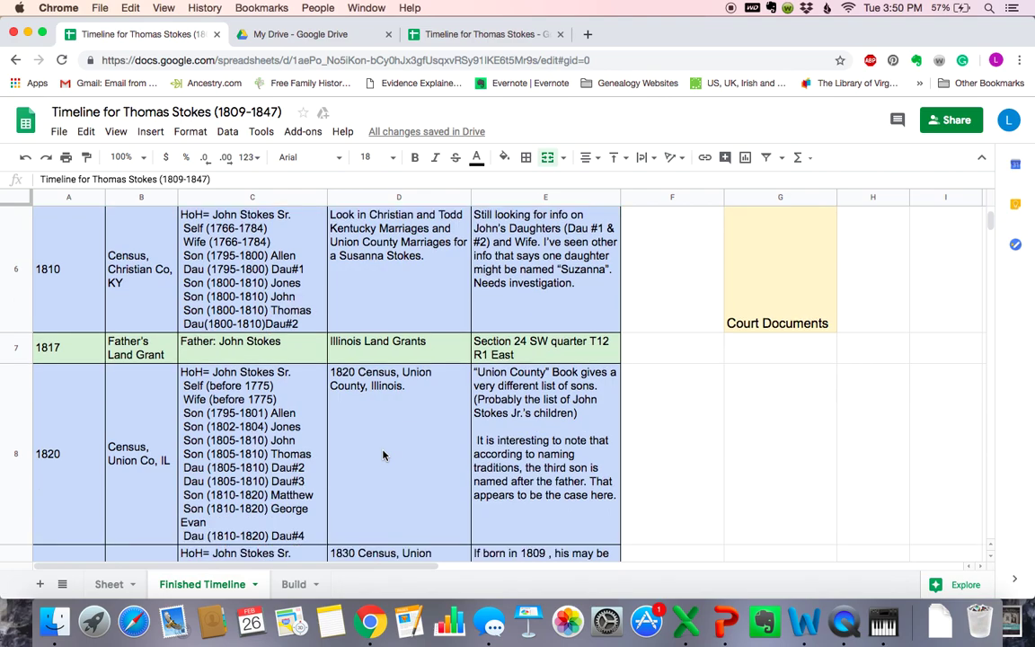
pyautogui.scroll(2, 384, 456)
pyautogui.scroll(4, 383, 456)
pyautogui.scroll(-2, 370, 446)
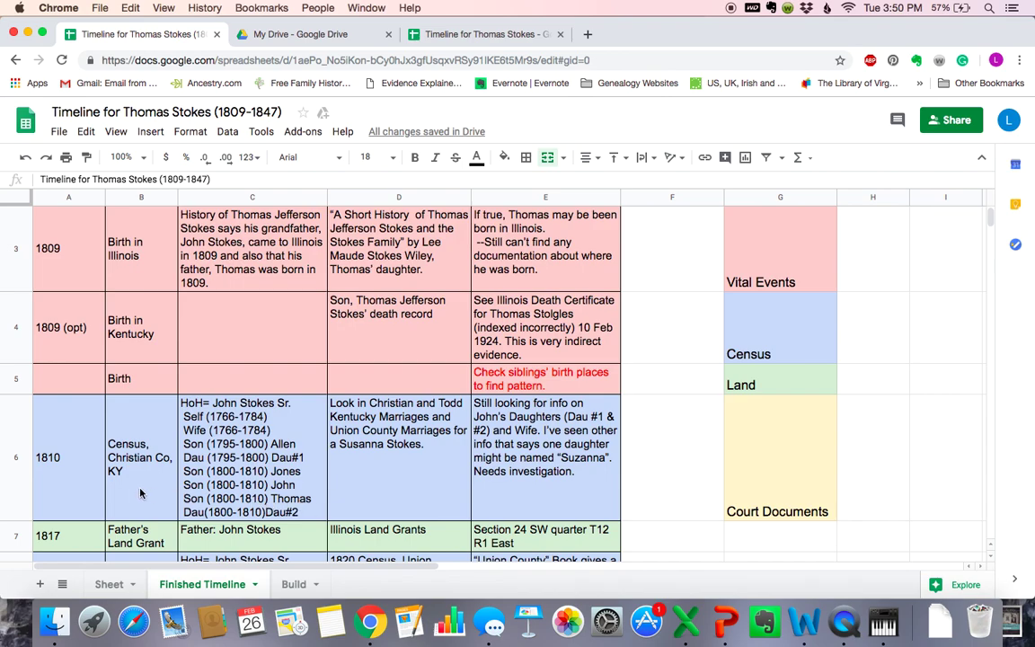
pyautogui.scroll(-4, 141, 493)
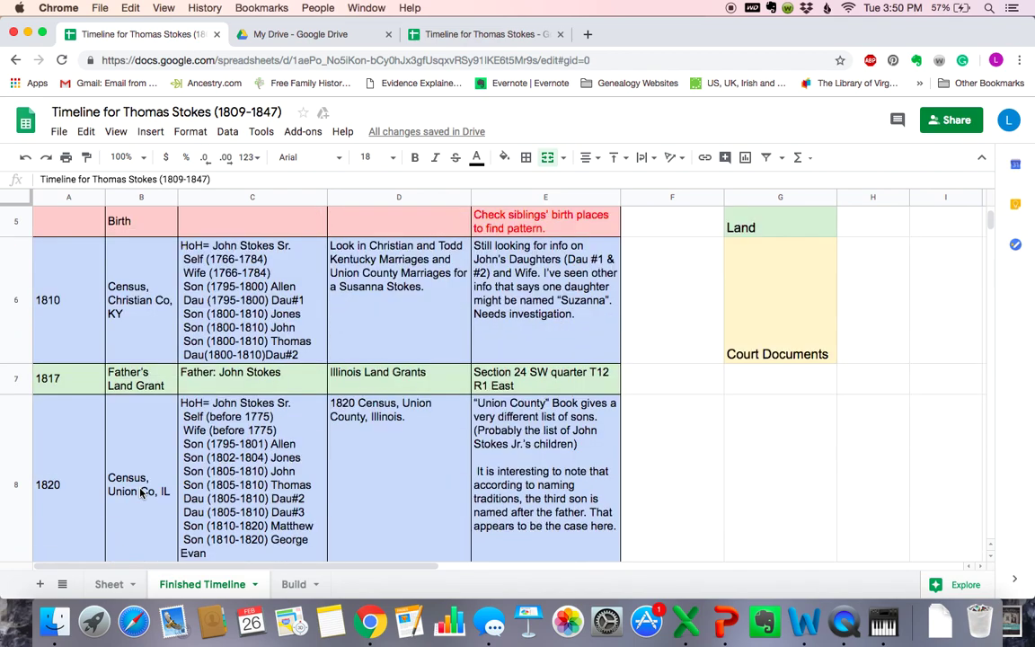
pyautogui.scroll(-10, 137, 385)
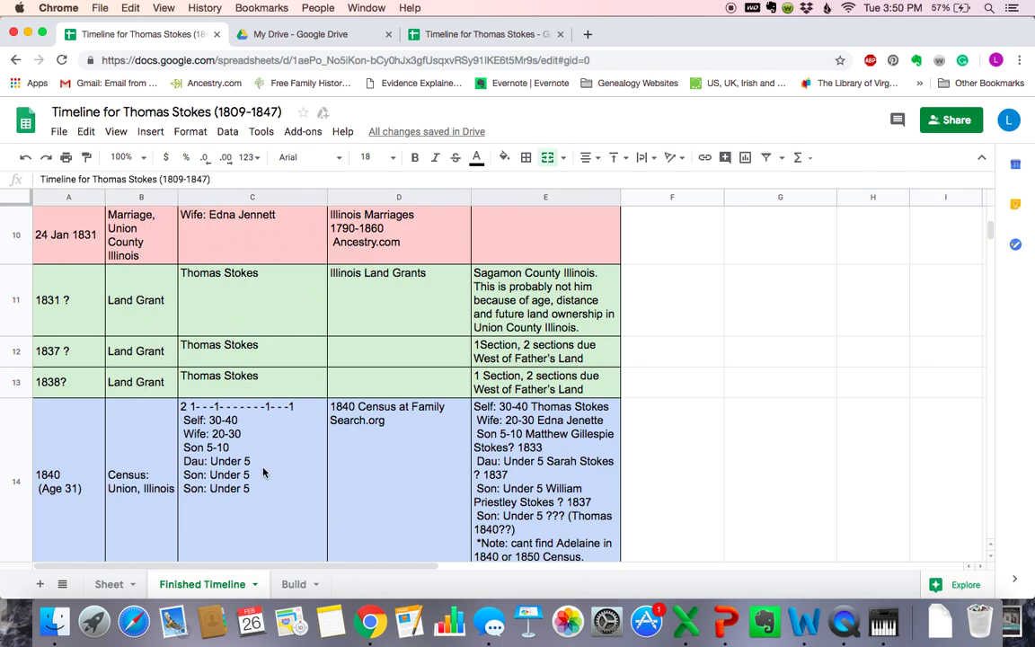
pyautogui.scroll(-8, 264, 472)
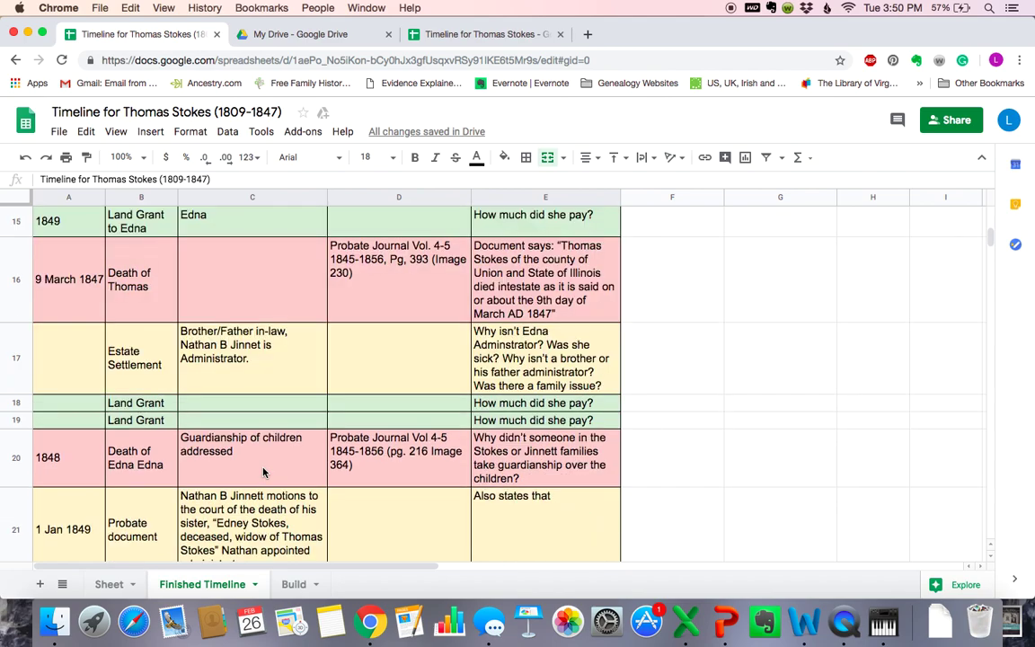
pyautogui.scroll(-5, 263, 472)
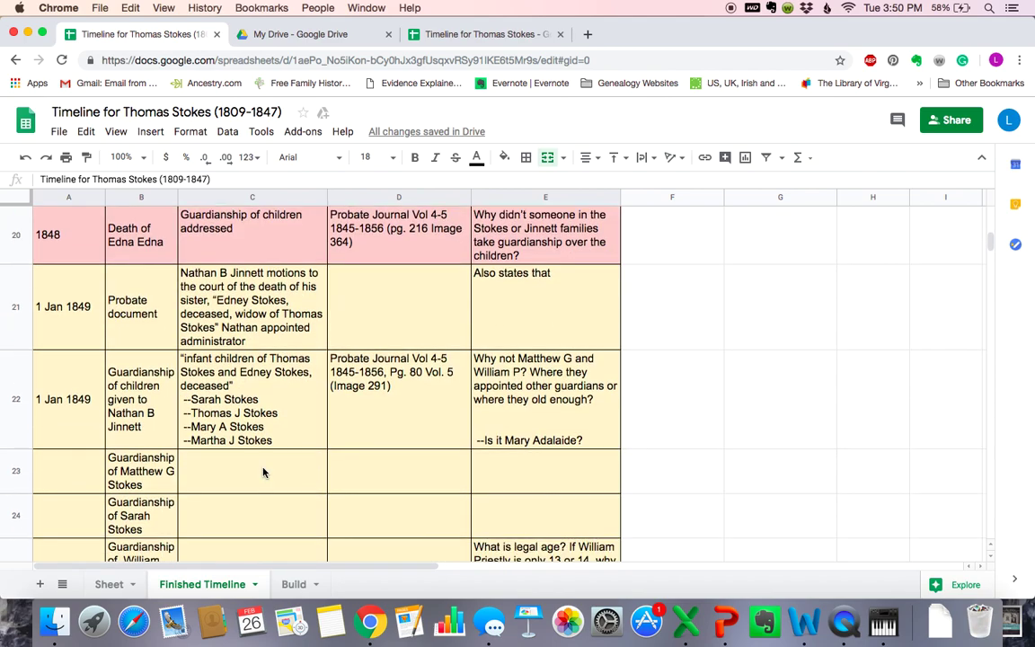
pyautogui.scroll(-3, 264, 471)
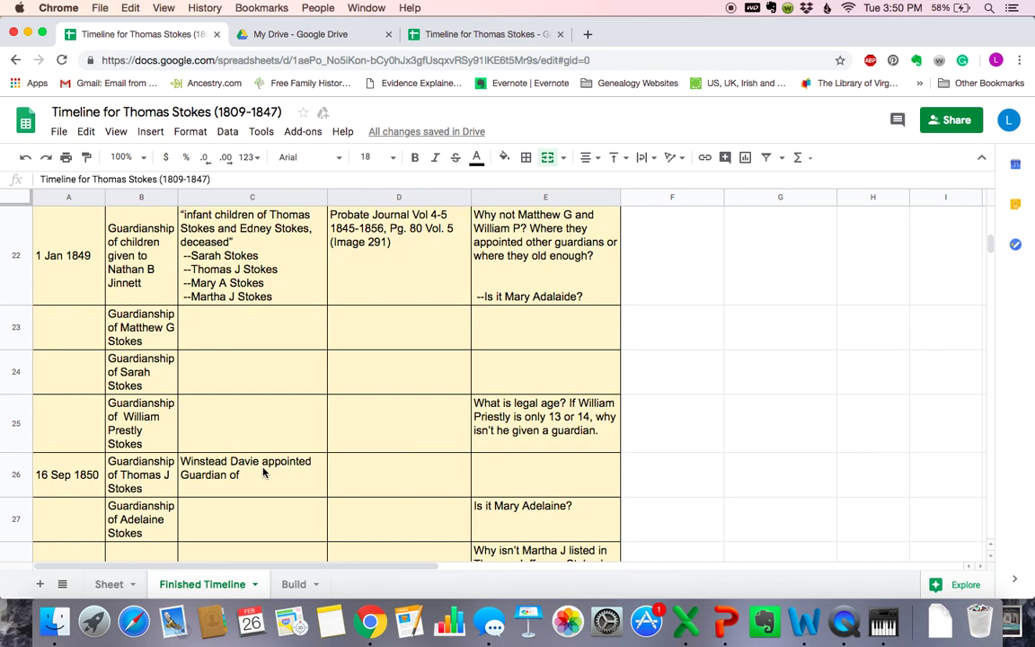